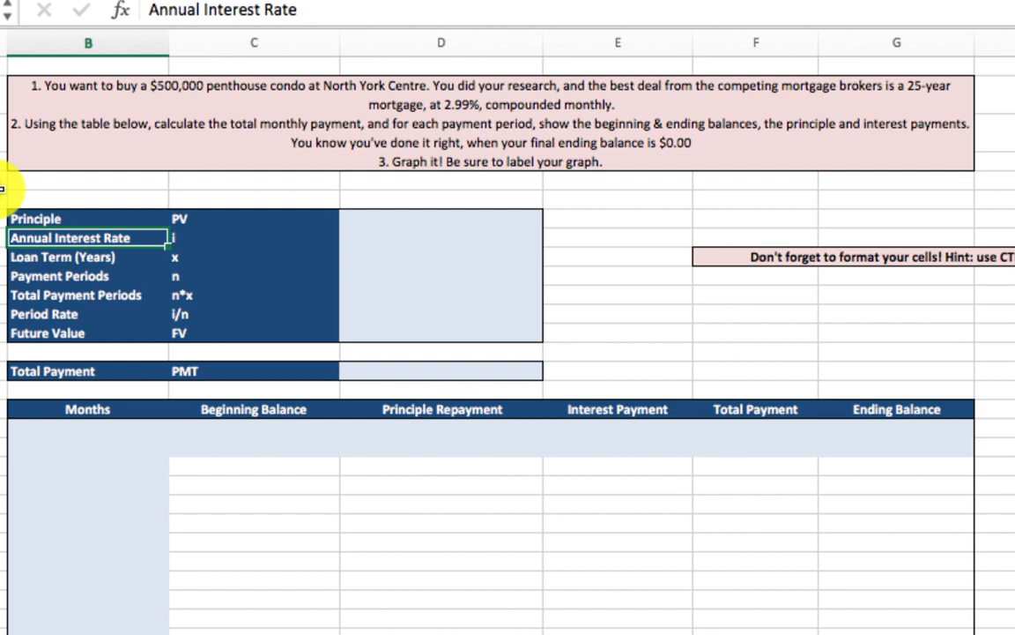
Step: Enter 500000 as the Principle and 2.99% as the Annual Interest Rate in the loan inputs table
left_click(1, 216)
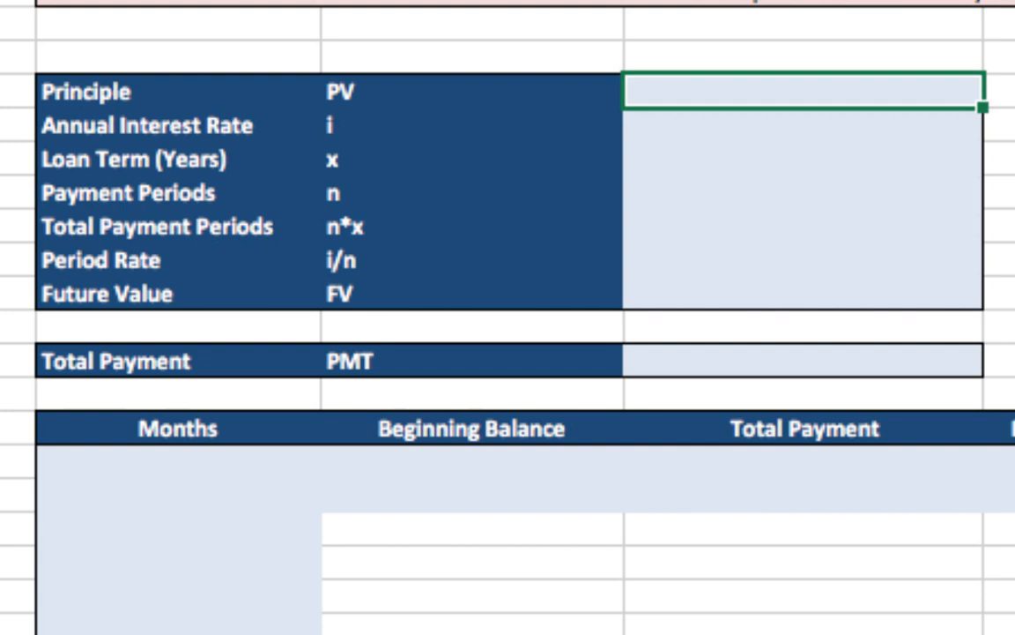
type("5")
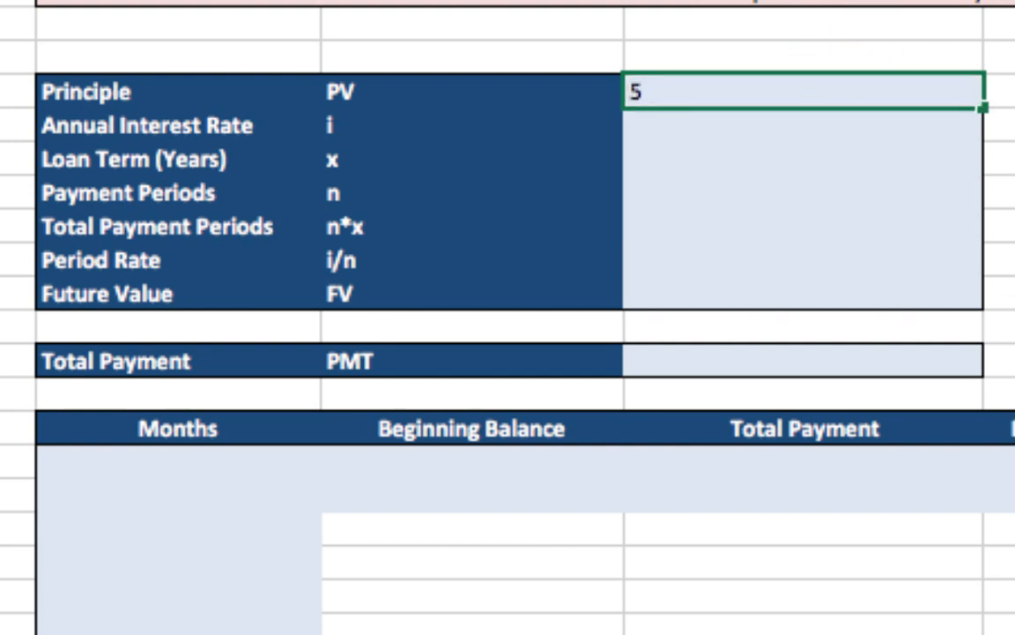
type("00000")
key("Return")
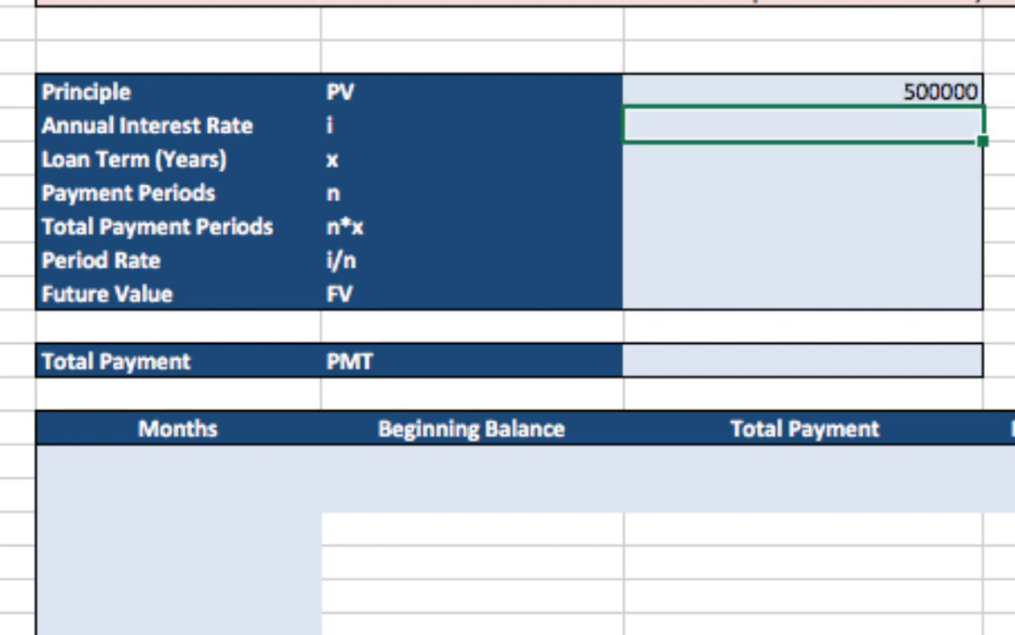
type("2.99")
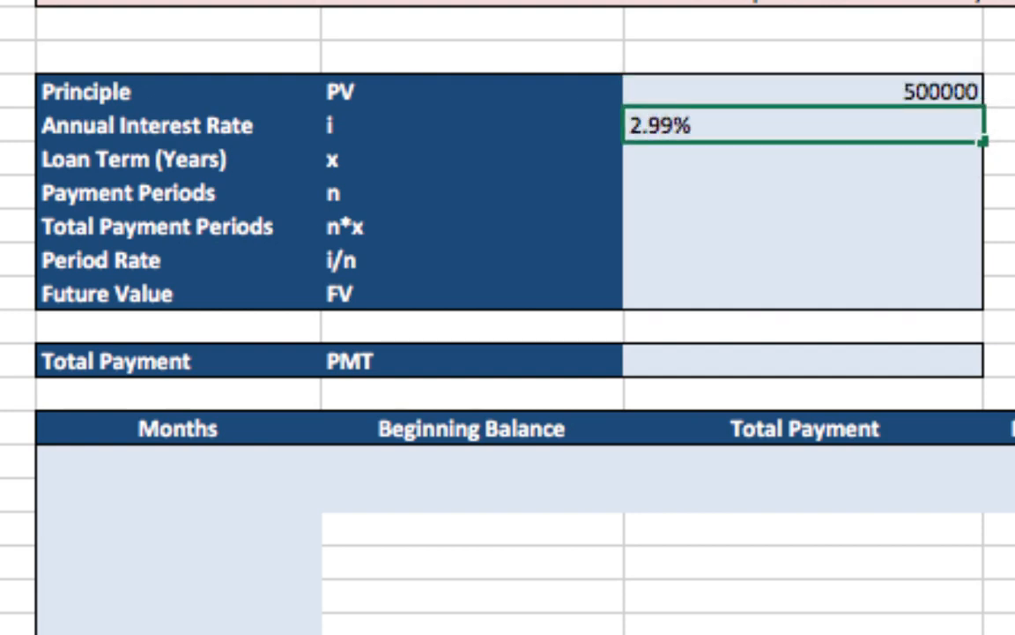
key("Return")
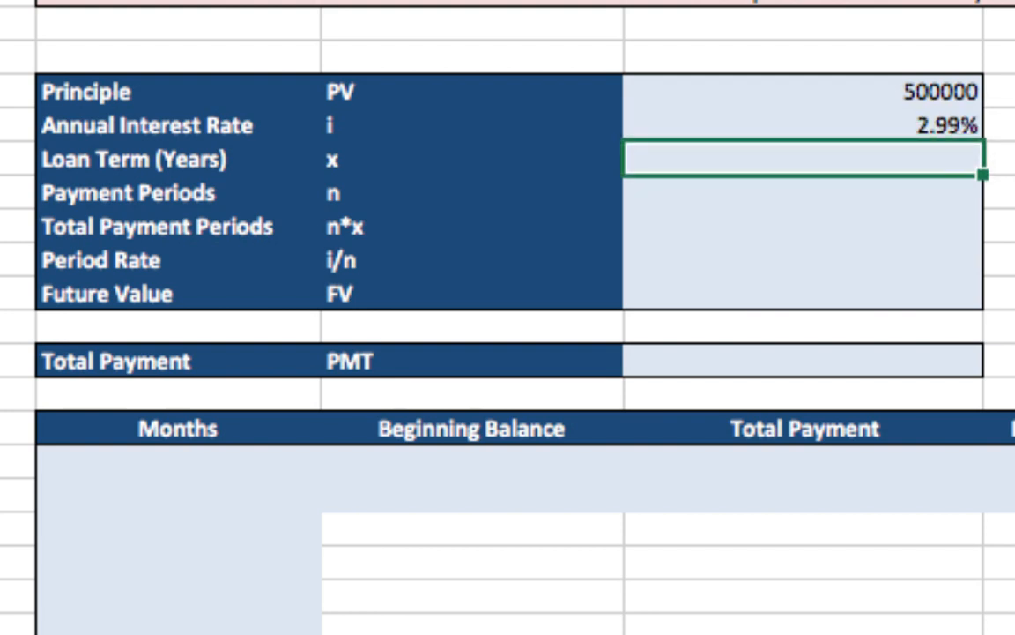
Step: Set the Loan Term to 25 years and the Payment Periods to 12
type("25")
key("Return")
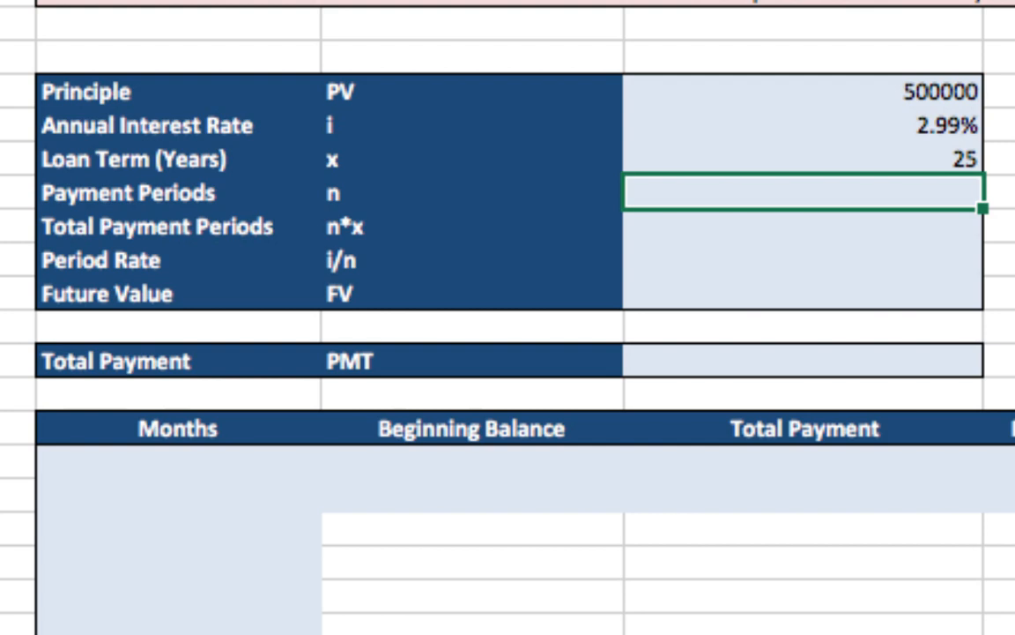
type("12")
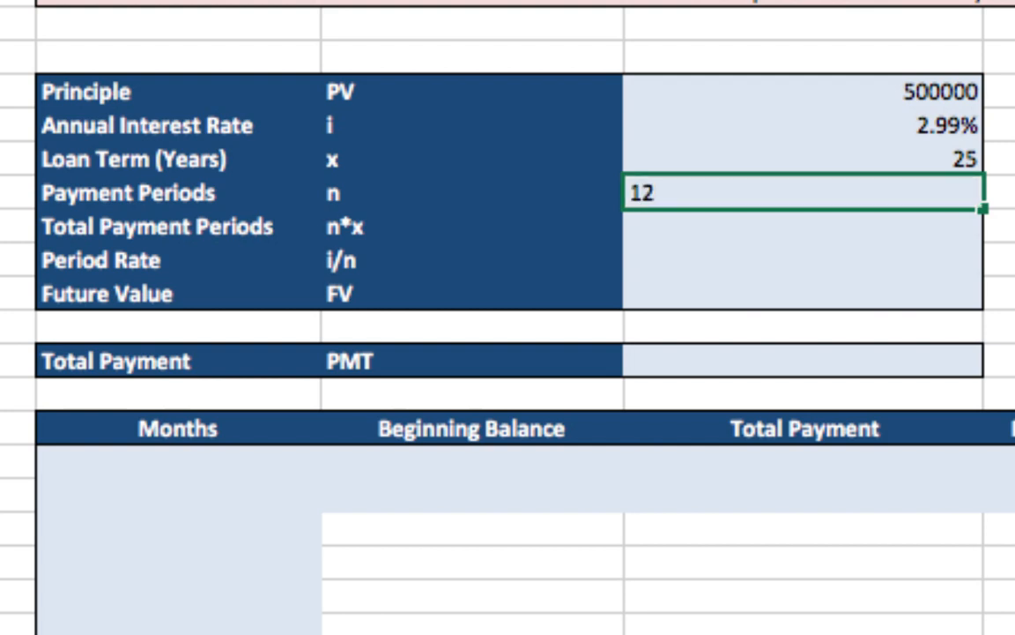
key("Return")
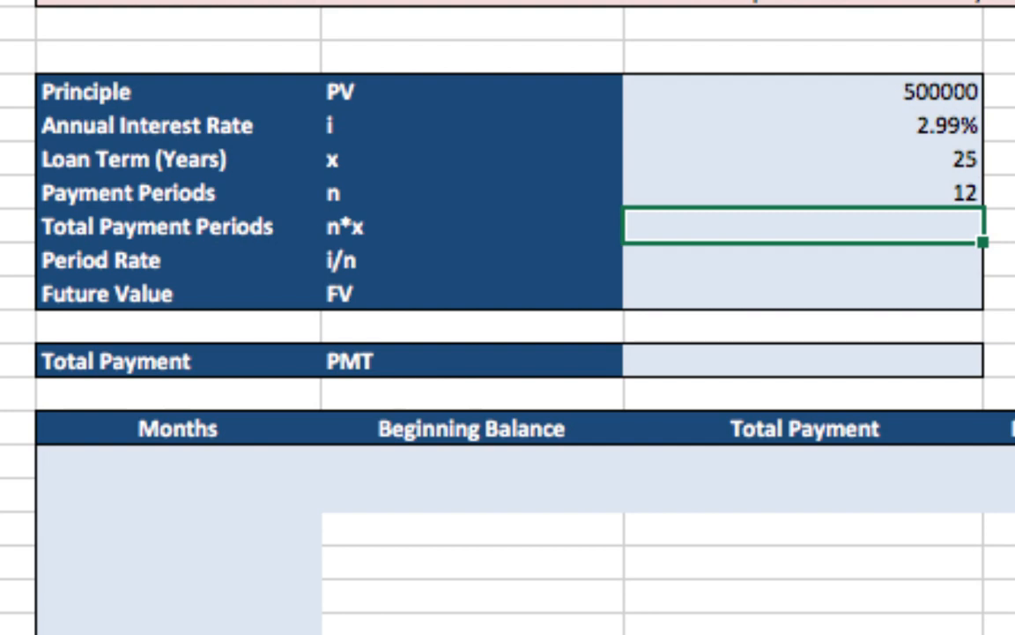
Step: Calculate the Total Payment Periods by multiplying payment periods by loan term with the formula =D10*D9
type("=")
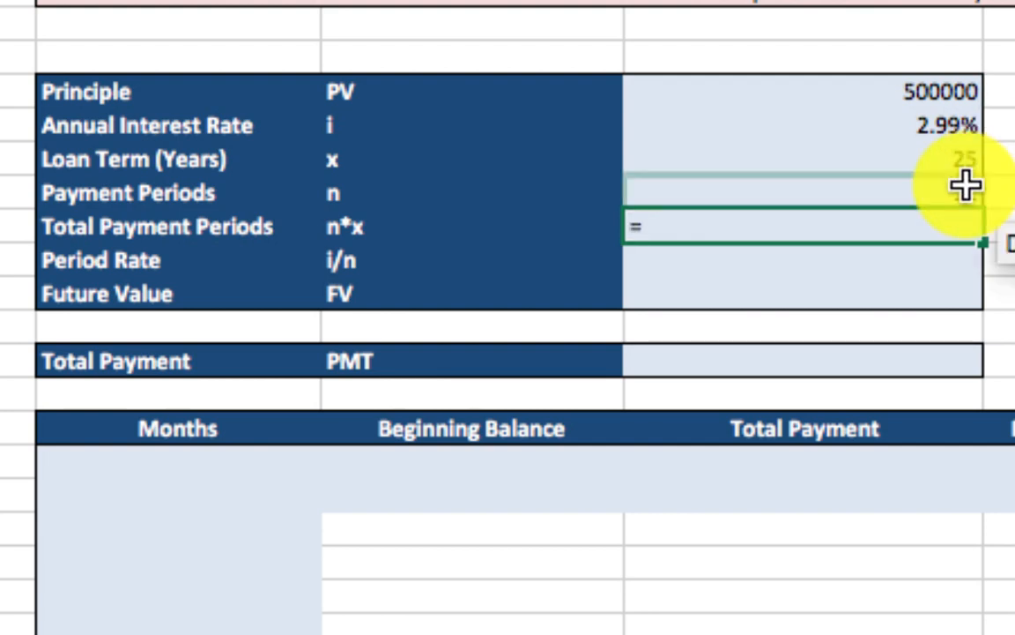
left_click(954, 195)
type("*")
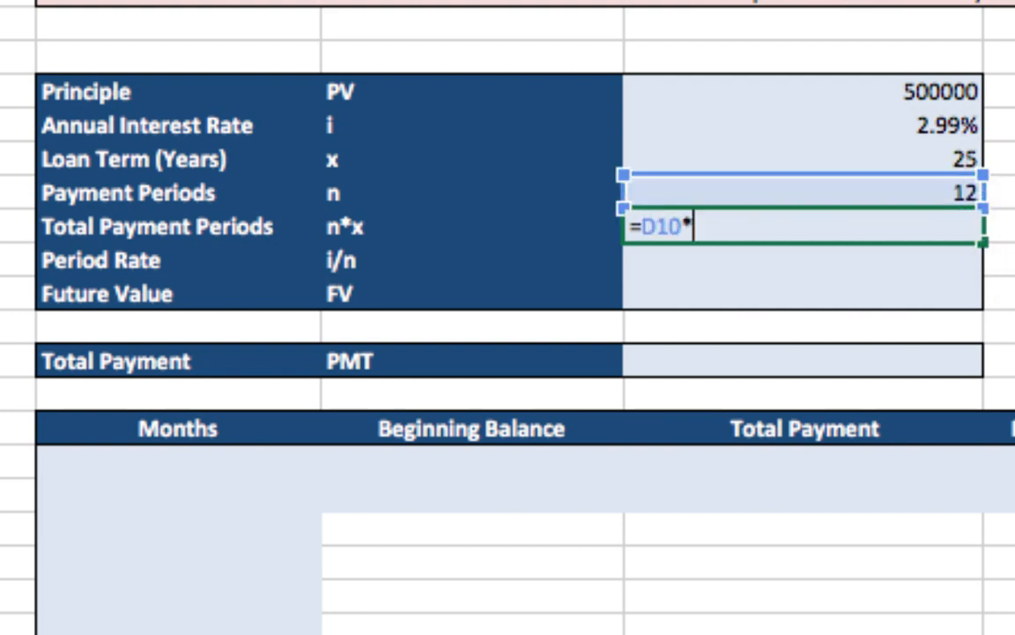
left_click(959, 160)
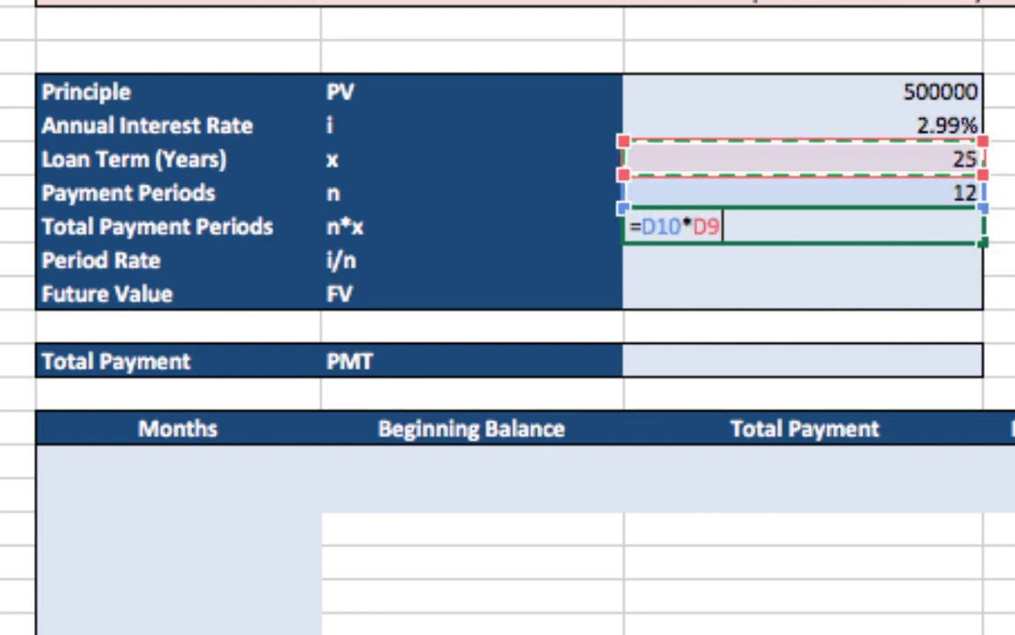
key("Return")
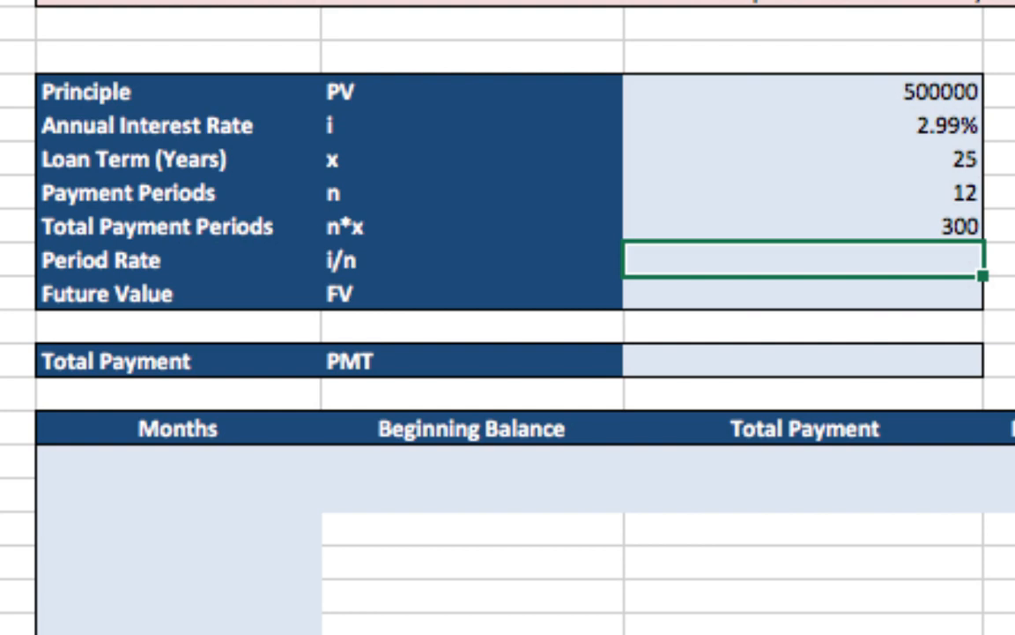
Step: Calculate the Period Rate with the formula =D8/D10 and set the Future Value to 0
type("=")
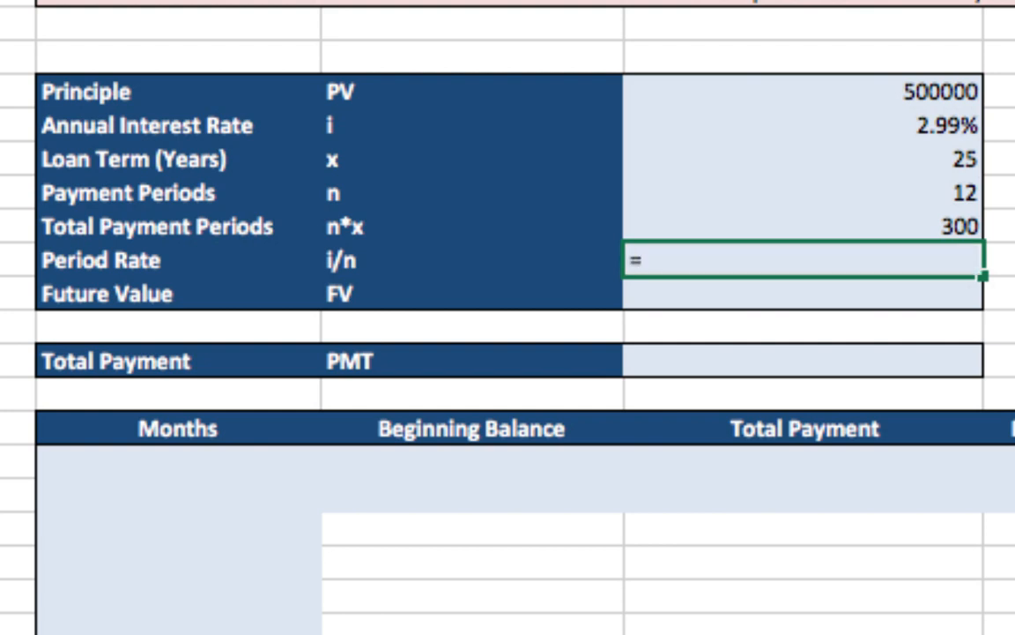
left_click(868, 114)
type("/")
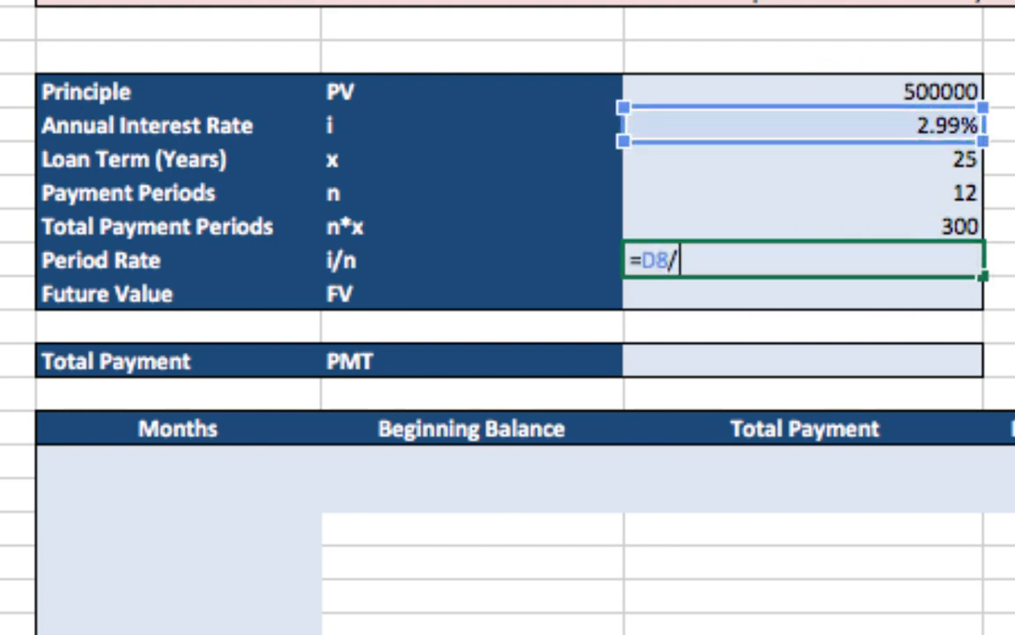
left_click(952, 192)
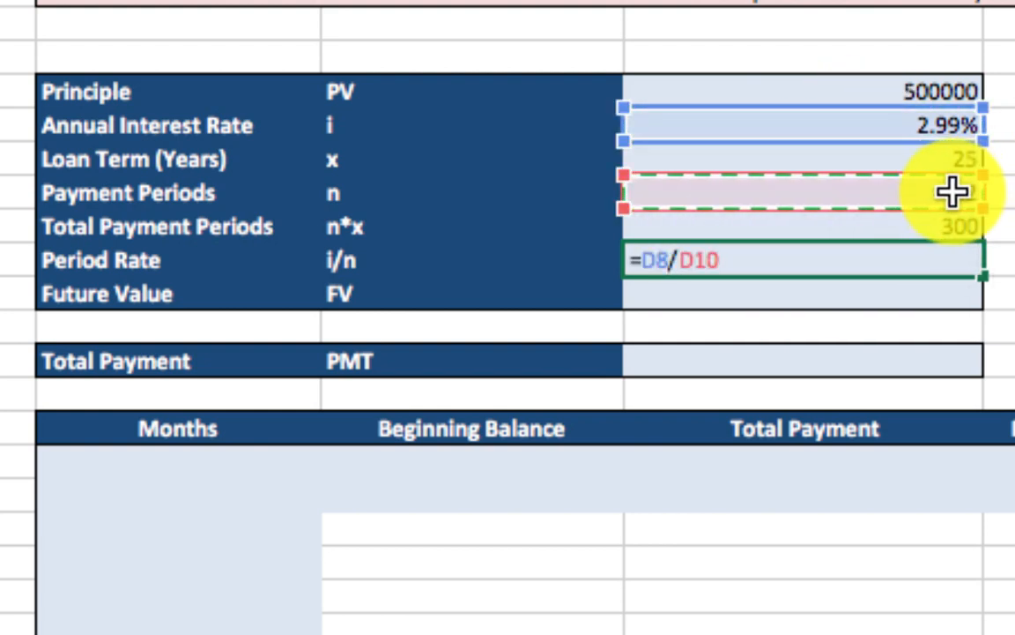
key("Return")
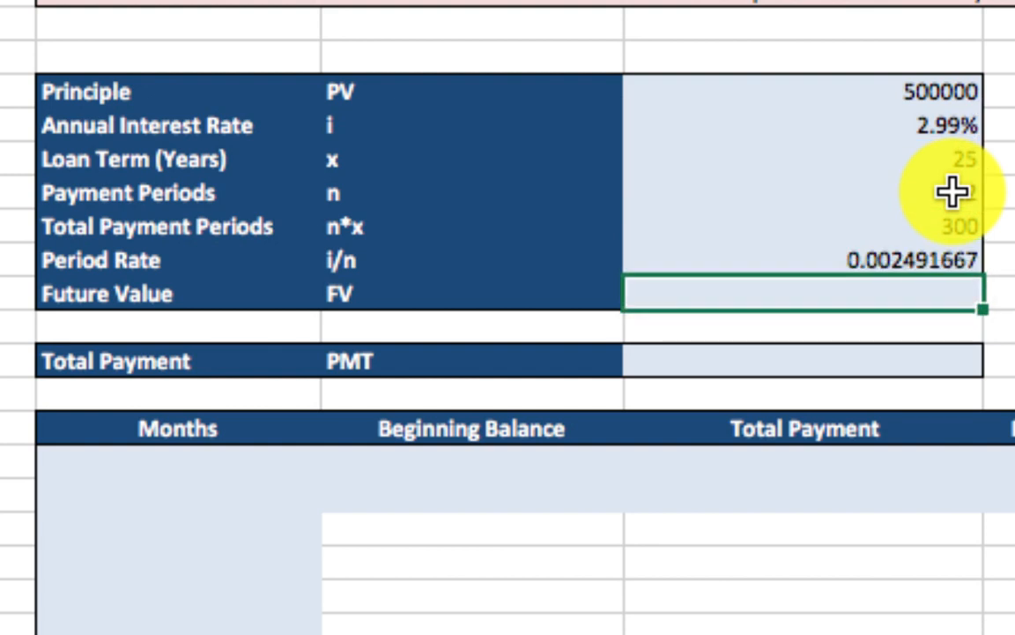
type("0")
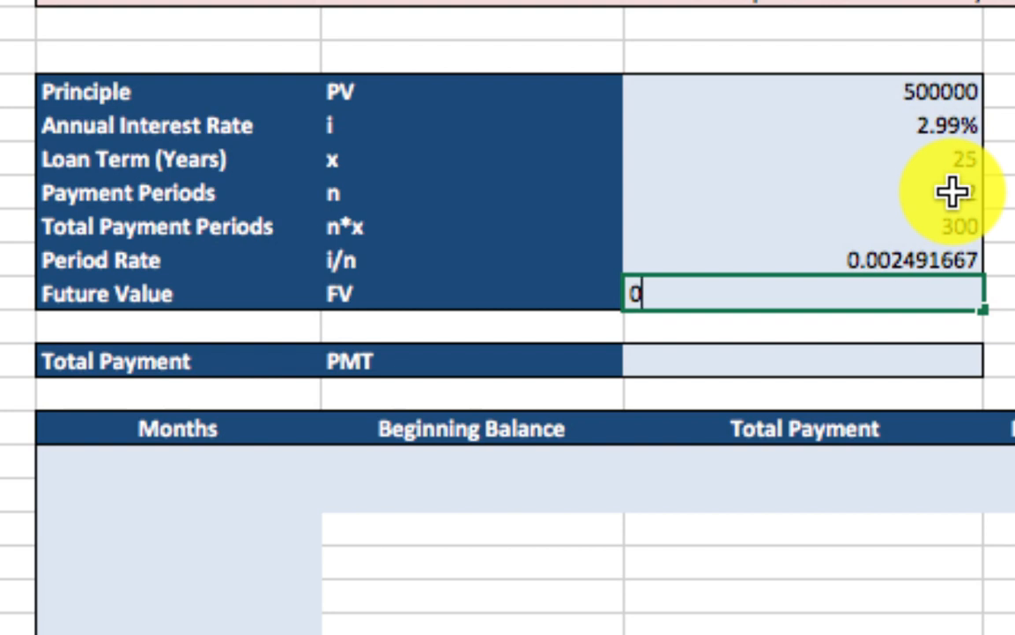
key("Return")
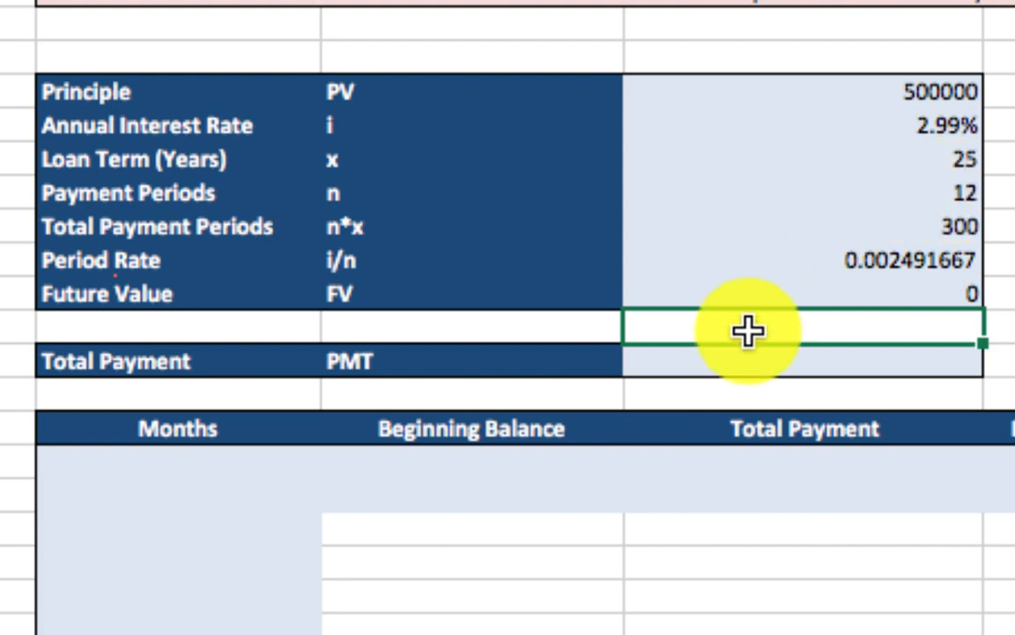
Step: Calculate the Total Payment in D15 with =PMT(D12,D11,D7,D13), using the period rate, total periods, principle and future value
left_click(743, 362)
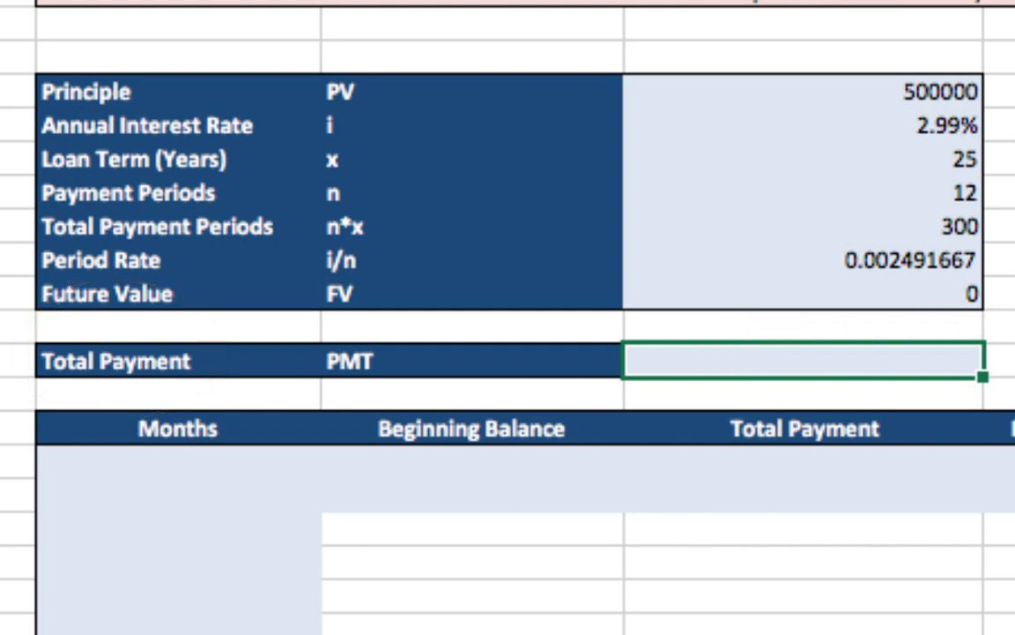
type("=")
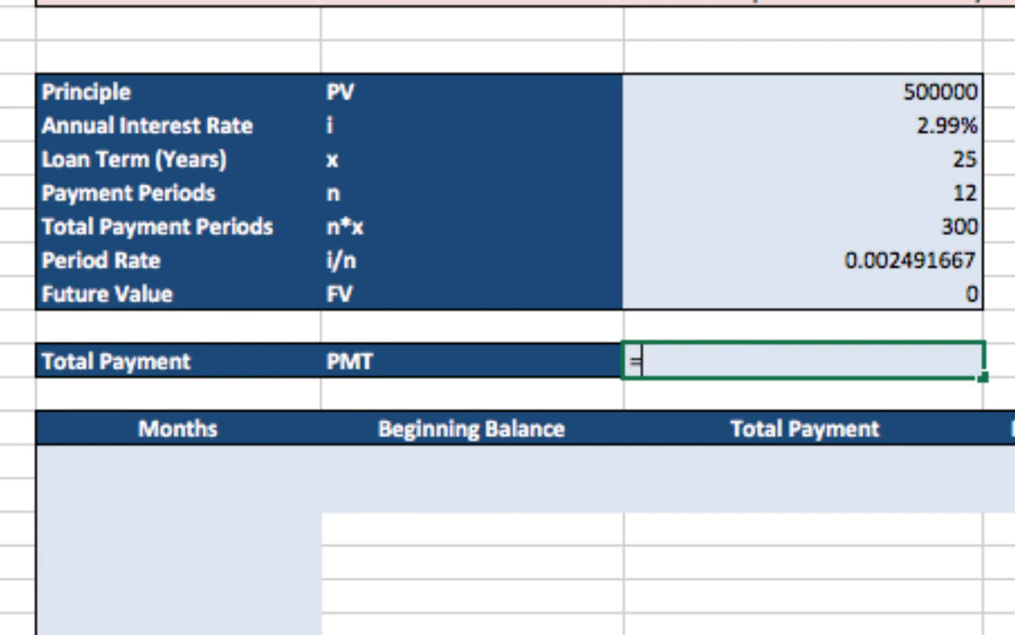
type("pmt(")
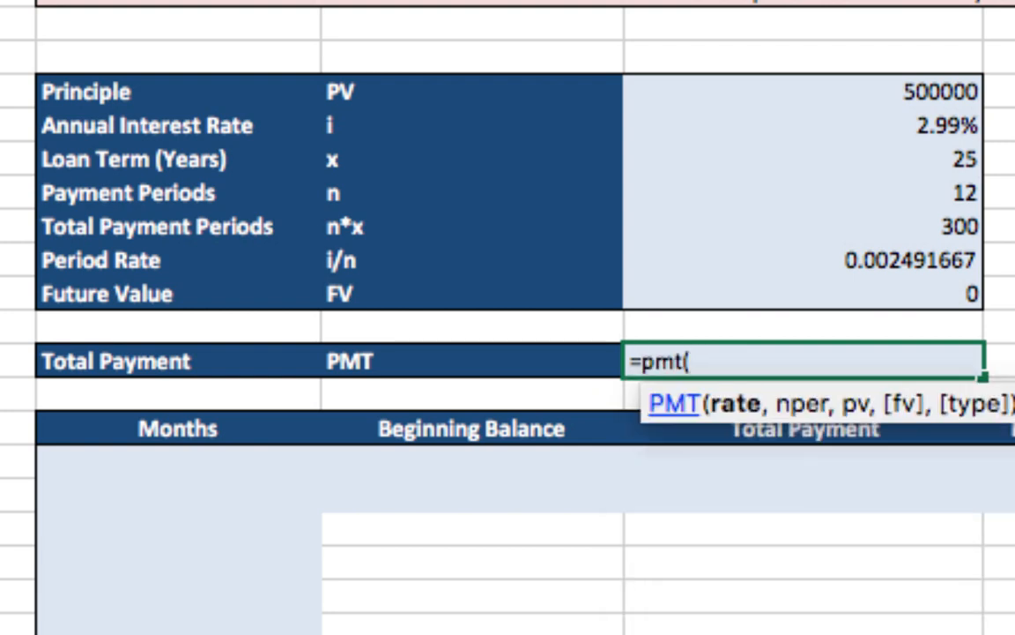
left_click(907, 259)
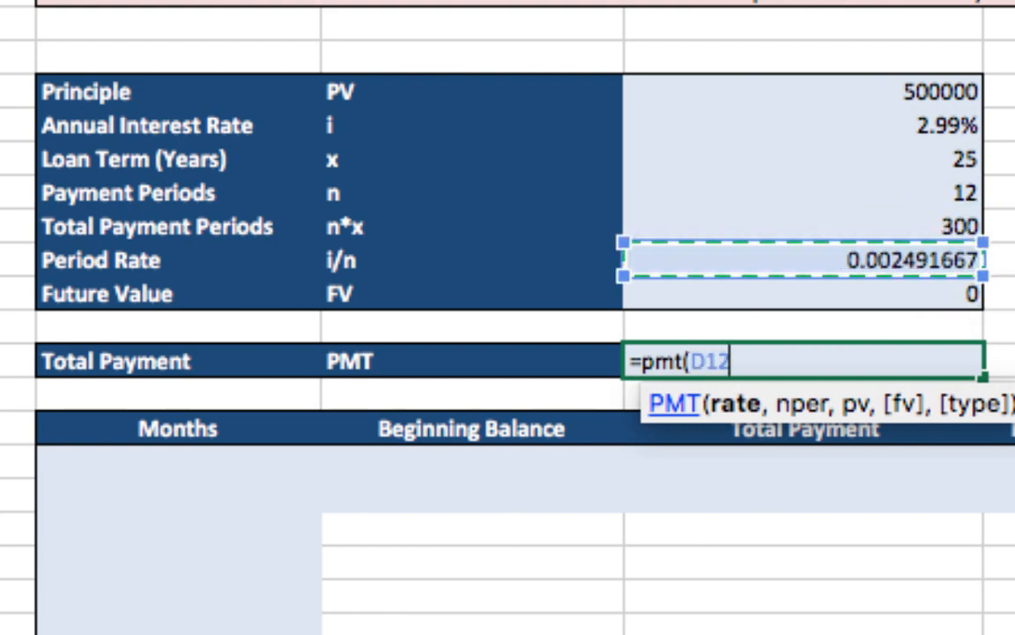
type(",")
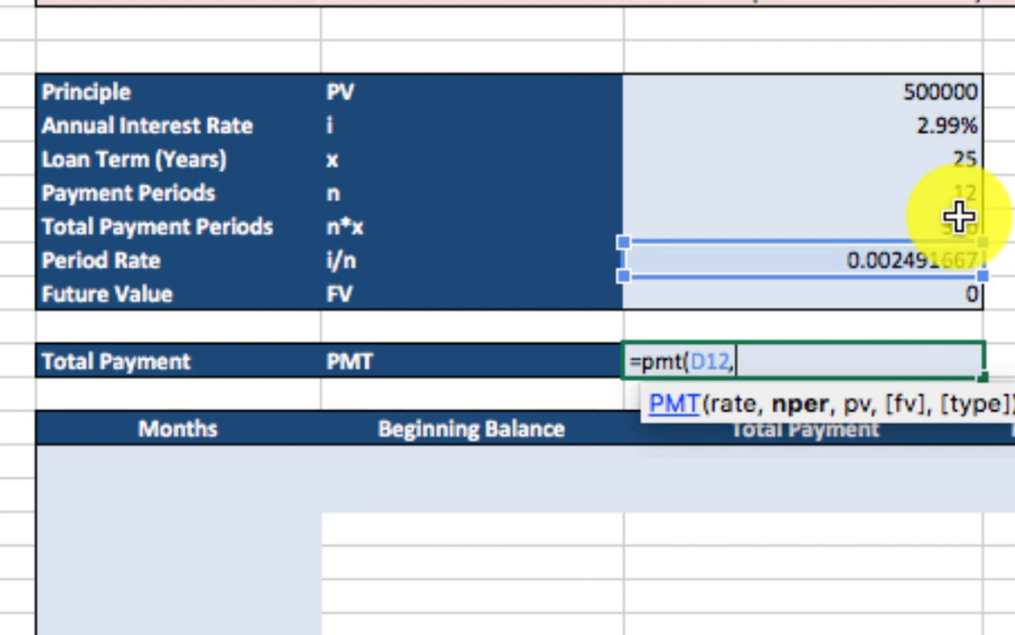
left_click(904, 226)
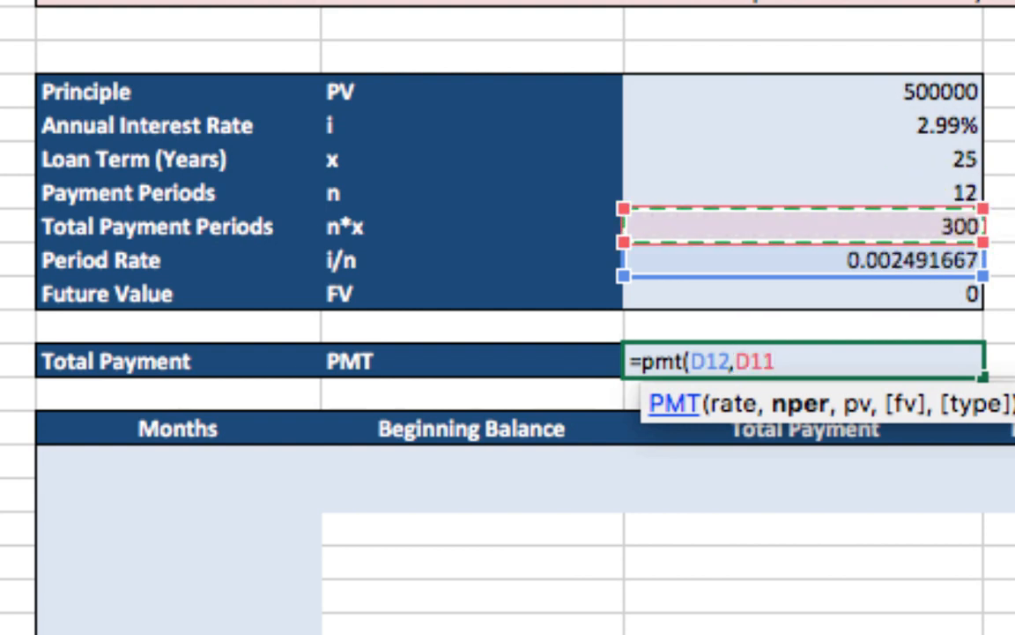
type(",")
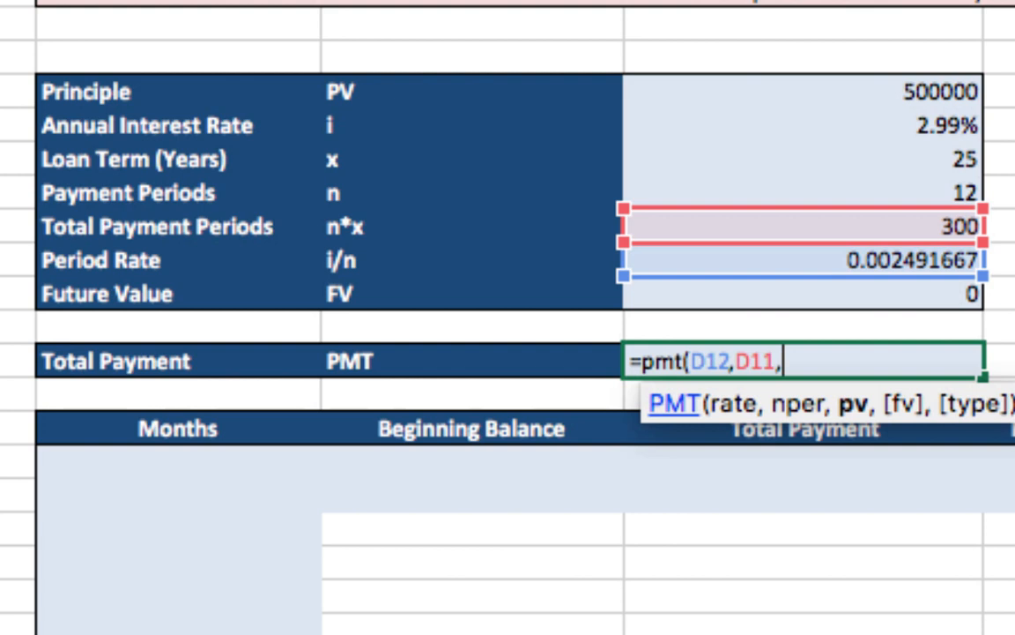
left_click(907, 90)
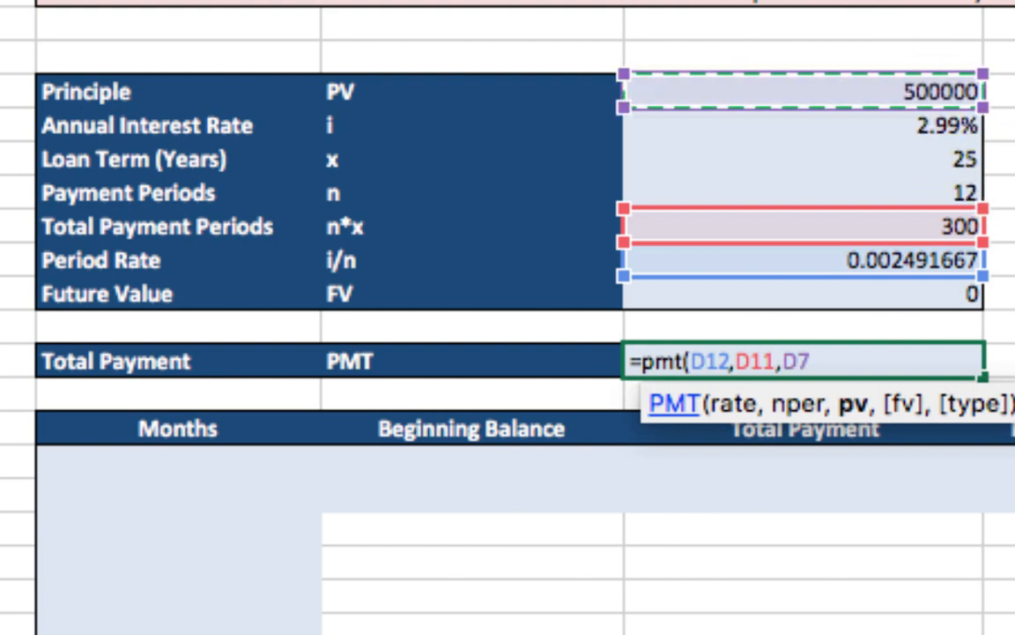
type(",")
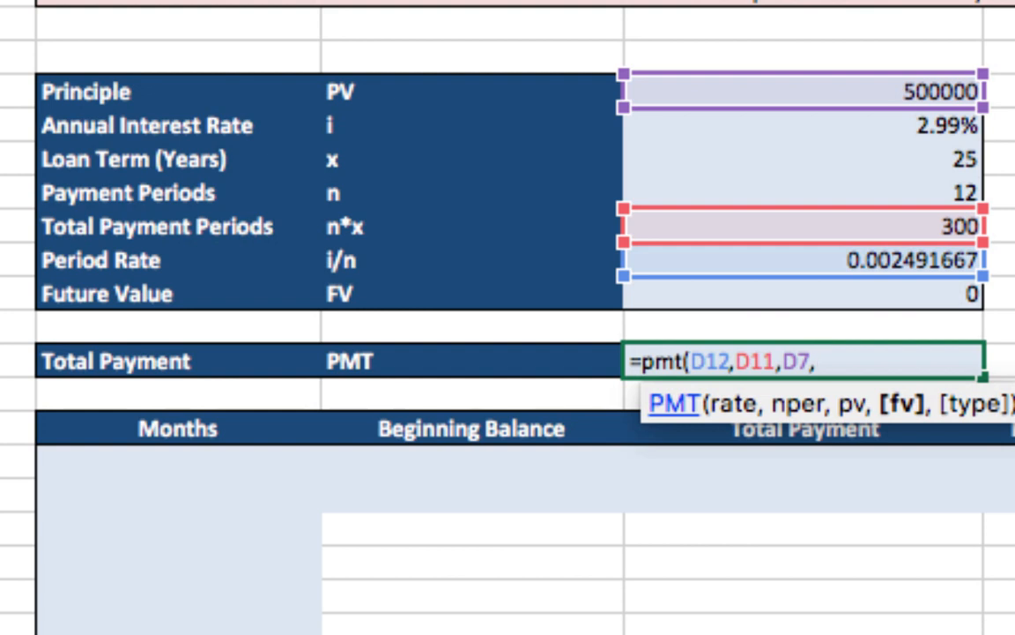
left_click(939, 294)
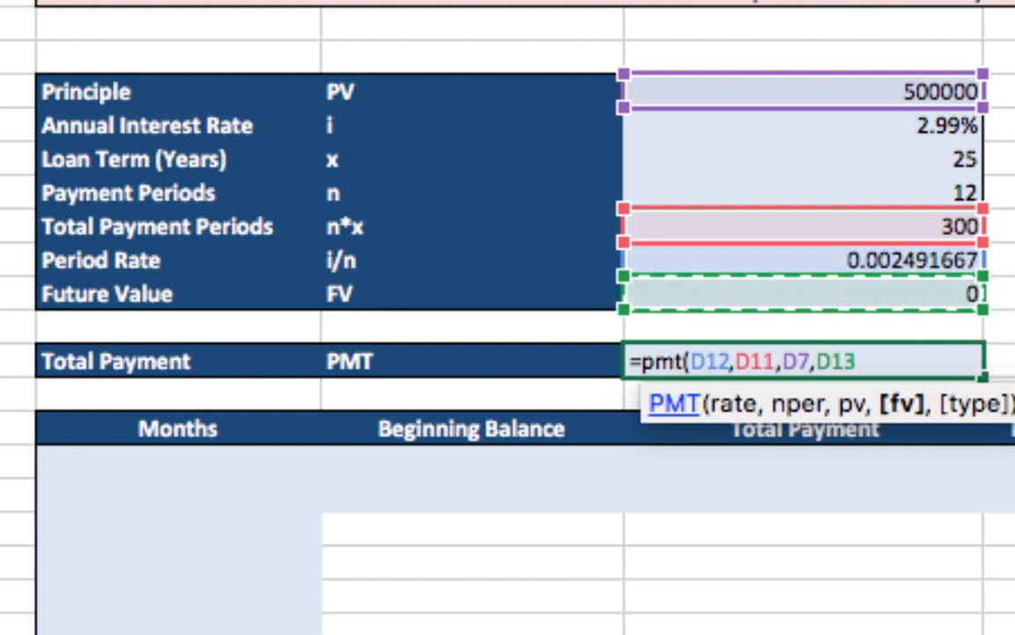
type(")")
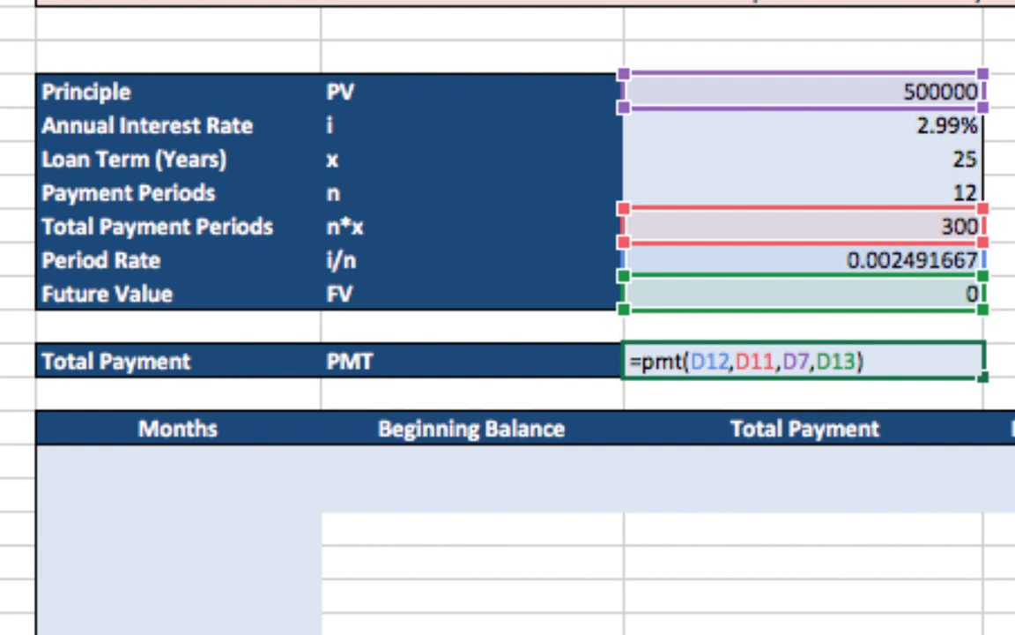
key("Return")
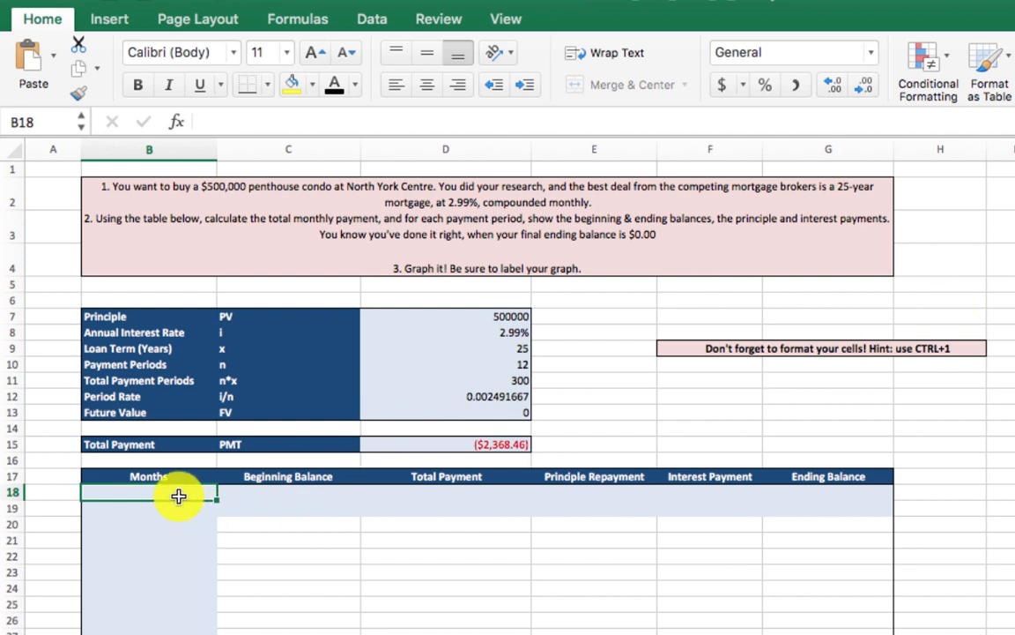
Step: Enter 0 as the first month in B18 and fill a linear series down the column with step value 1 and stop value 300
type("0")
key("Return")
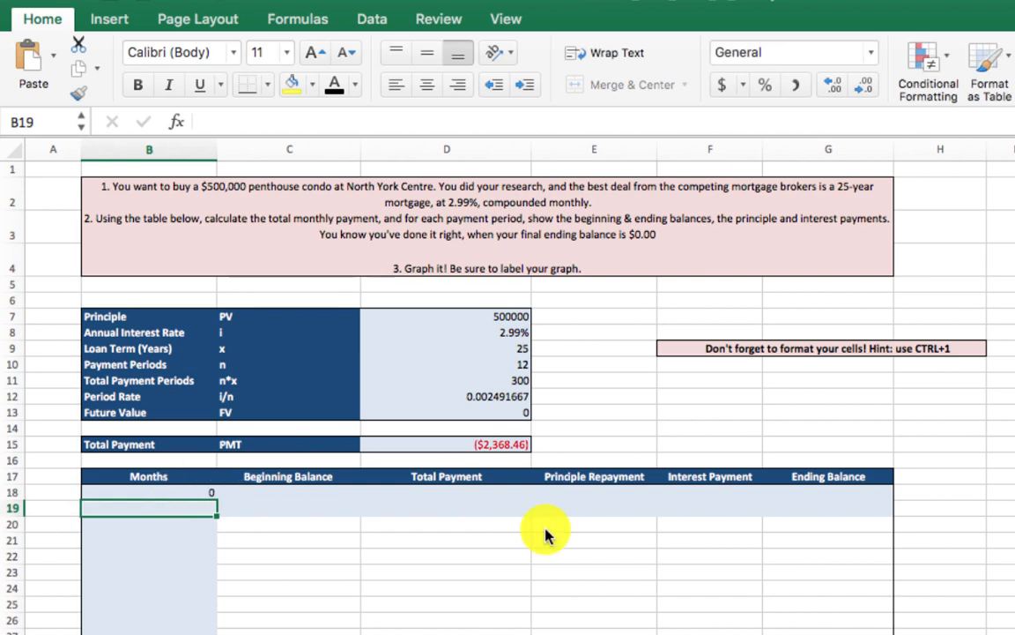
left_click(177, 493)
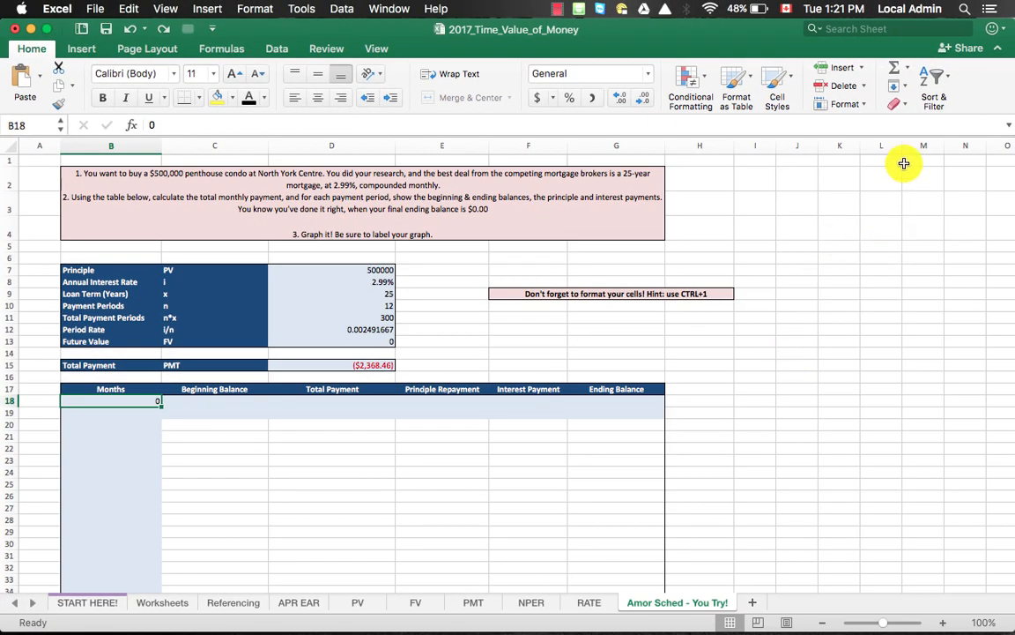
left_click(897, 86)
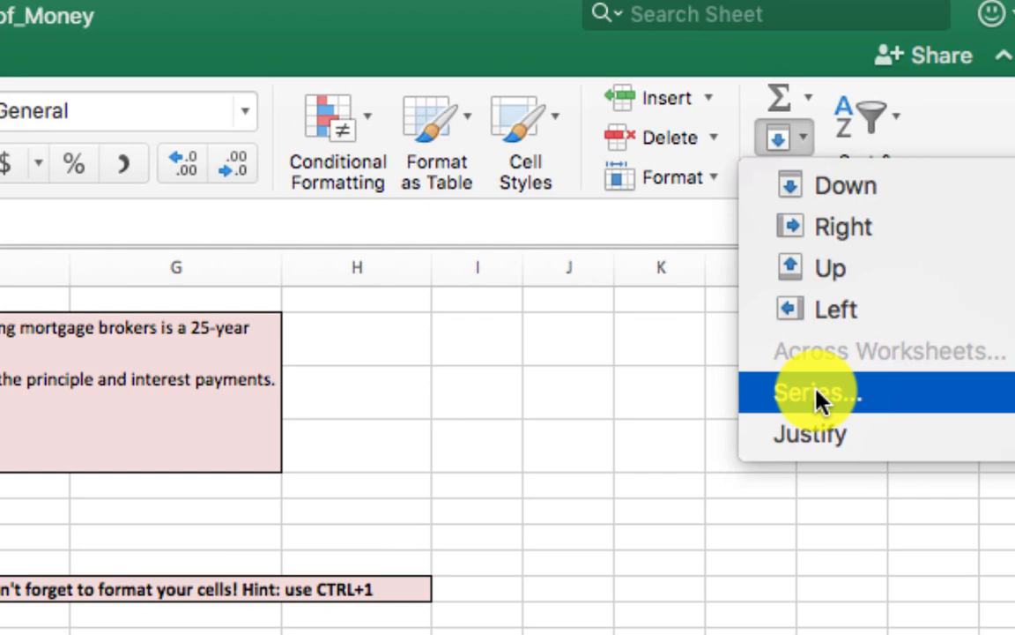
left_click(785, 405)
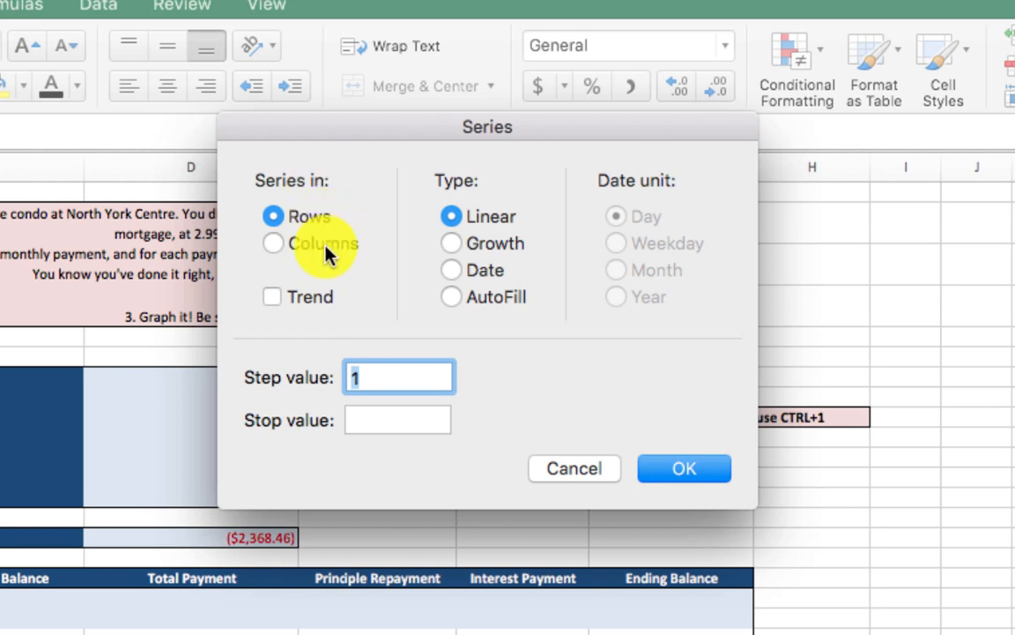
left_click(277, 251)
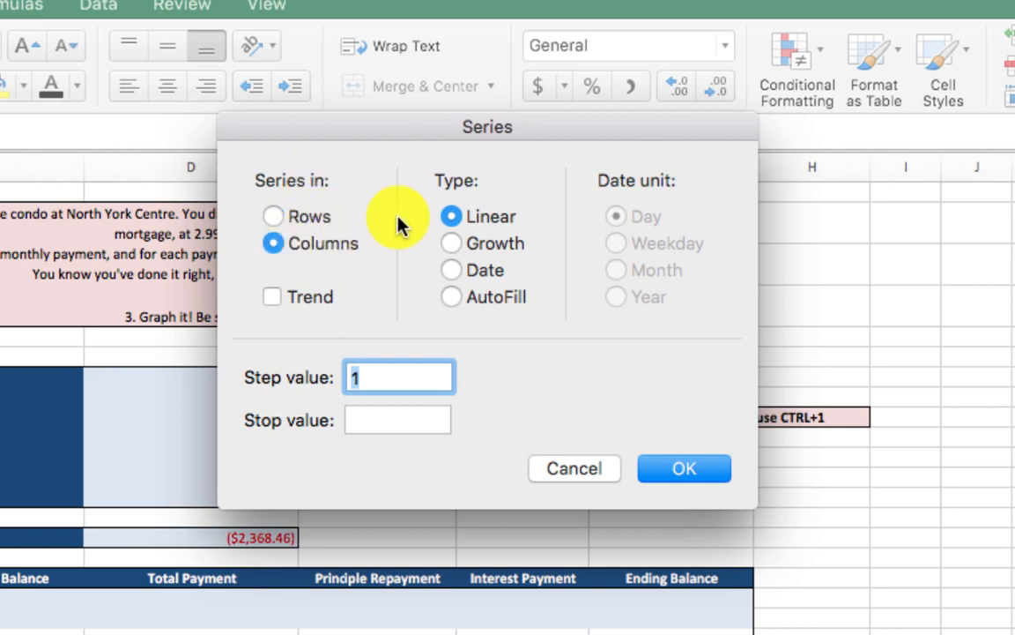
left_click(494, 215)
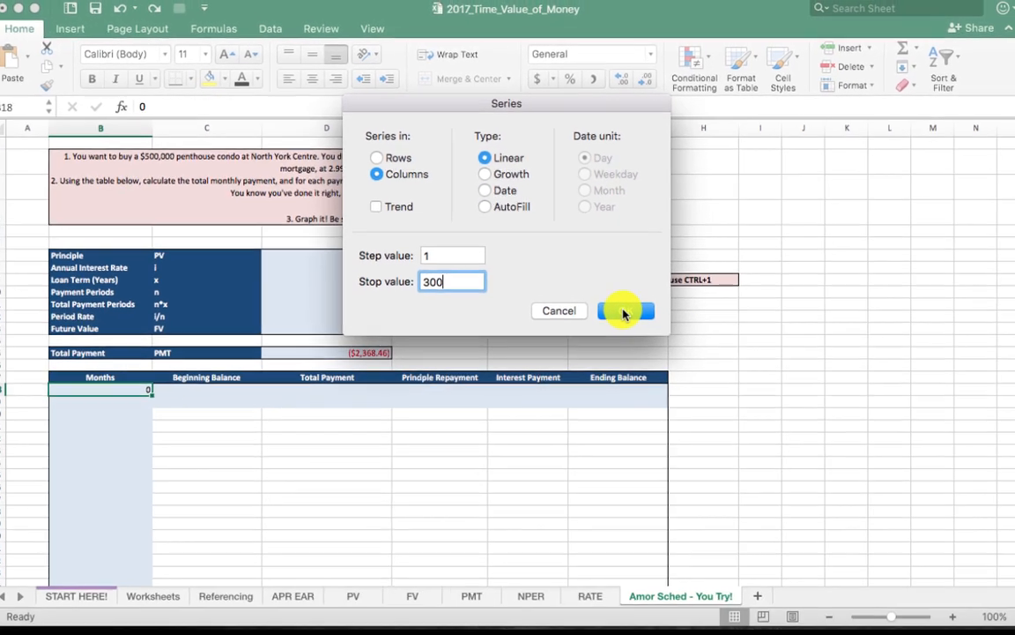
left_click(684, 468)
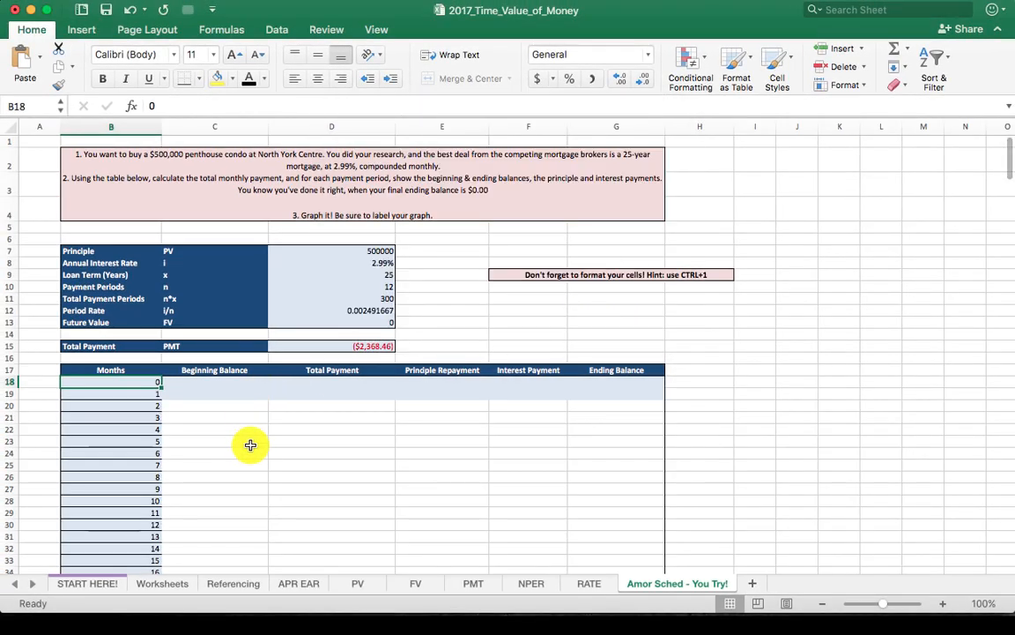
Step: Check the filled Months column from its first entry down to its last and return to the top of the schedule
scroll(256, 405, "down", 2)
scroll(259, 404, "down", 10)
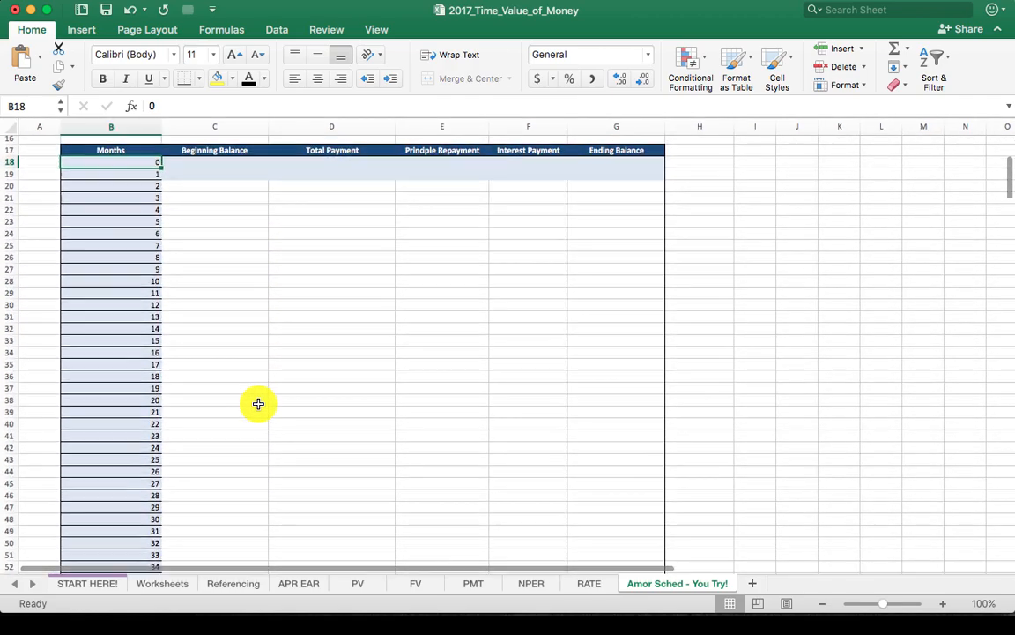
scroll(258, 404, "down", 15)
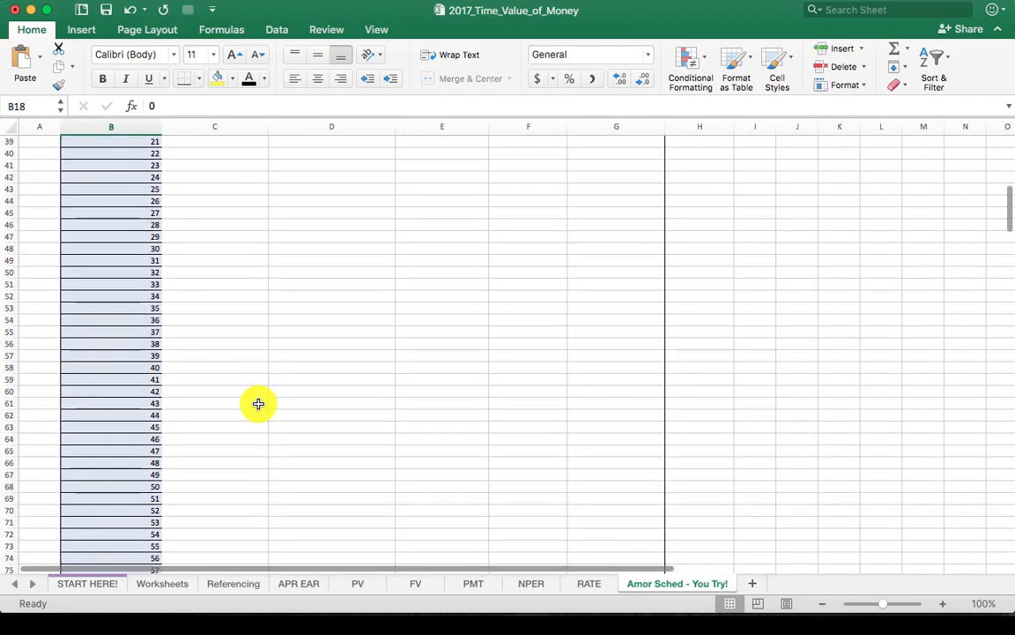
scroll(259, 404, "down", 17)
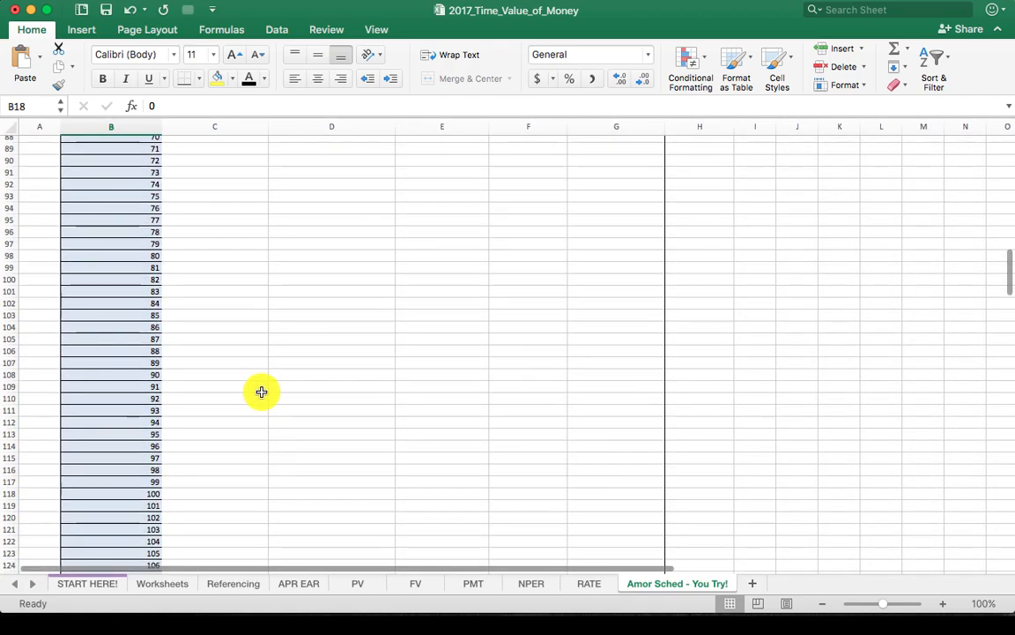
scroll(273, 361, "down", 20)
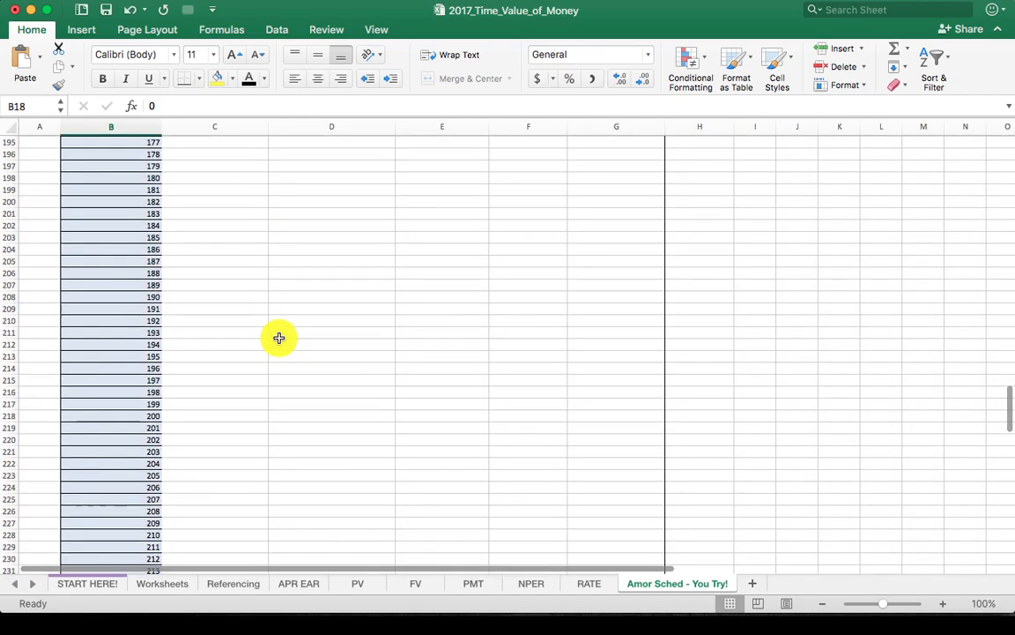
scroll(279, 338, "down", 20)
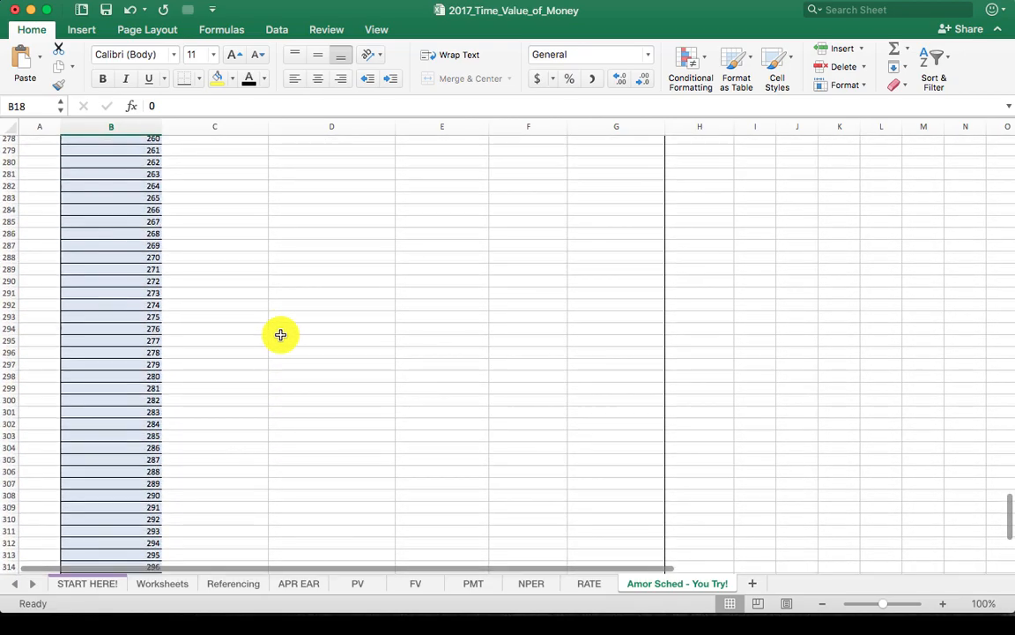
scroll(280, 334, "up", 1)
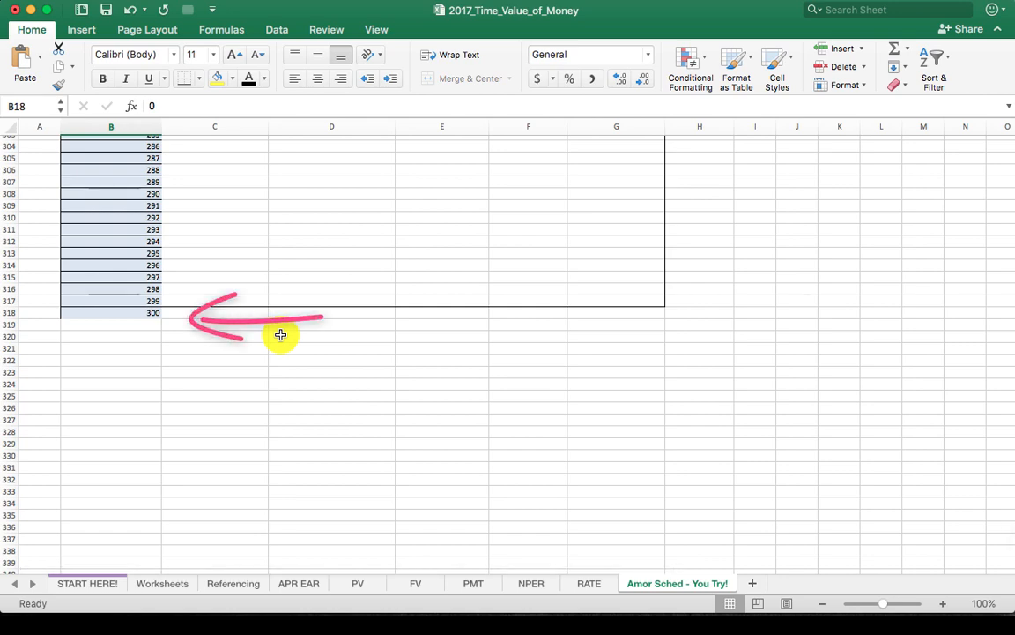
scroll(281, 334, "up", 20)
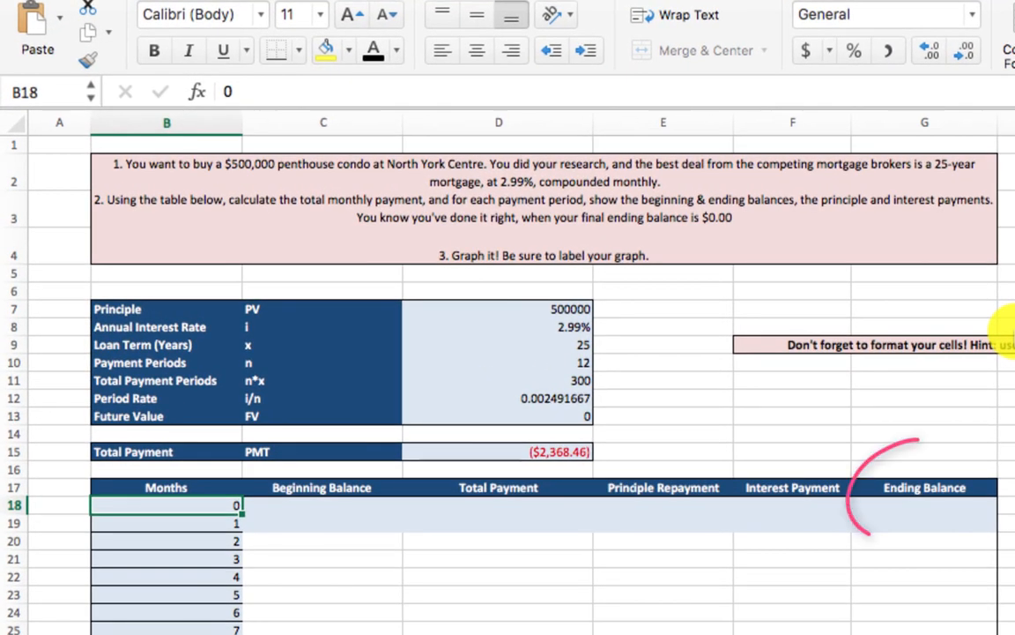
Step: Set the month 0 Ending Balance in G18 equal to the Principle with the formula =D7
left_click(904, 505)
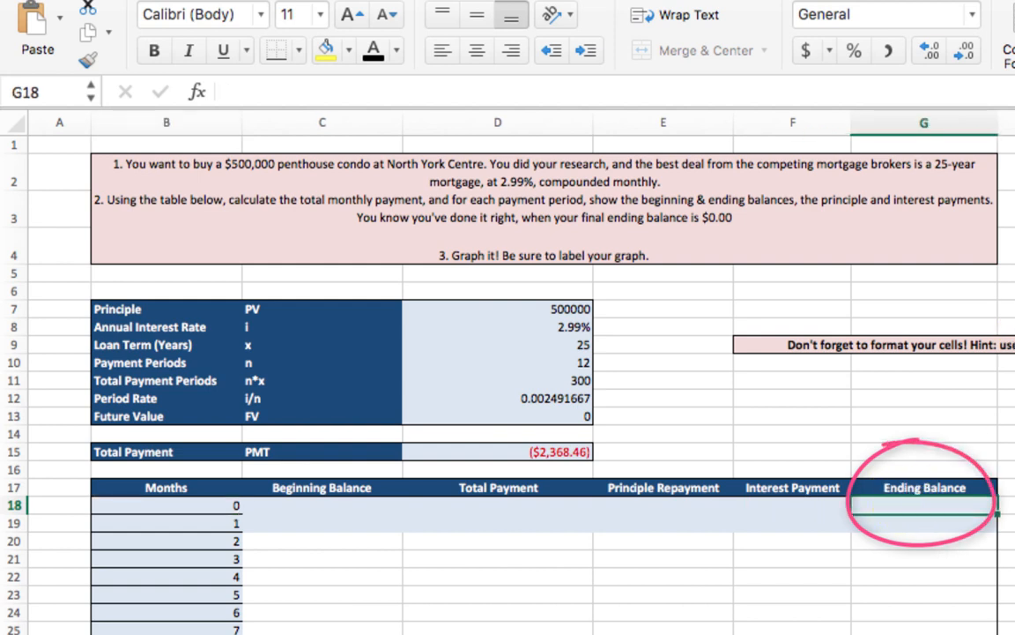
type("=")
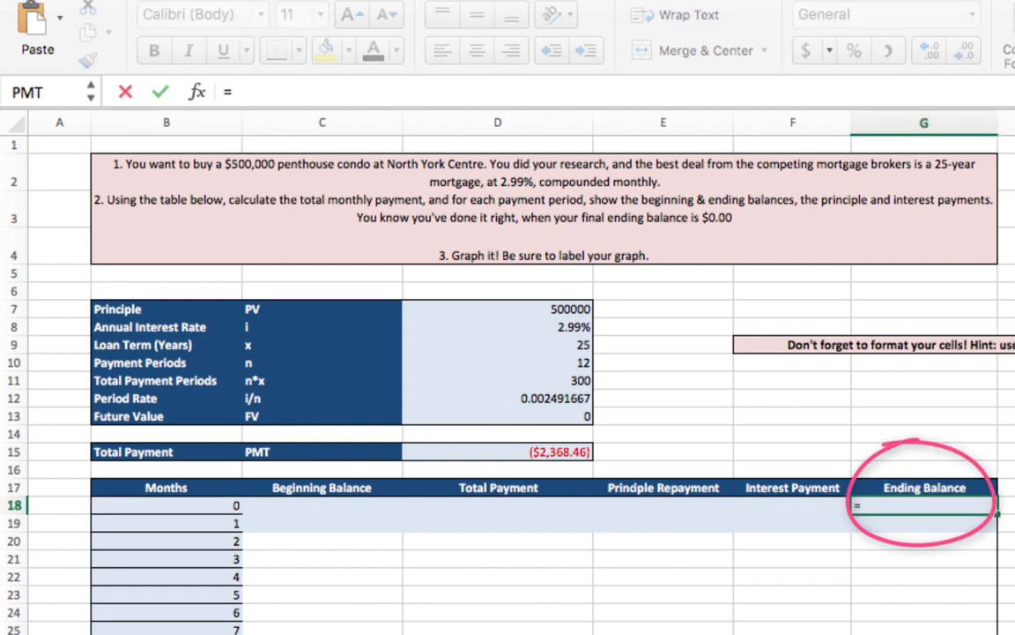
left_click(538, 305)
key("Return")
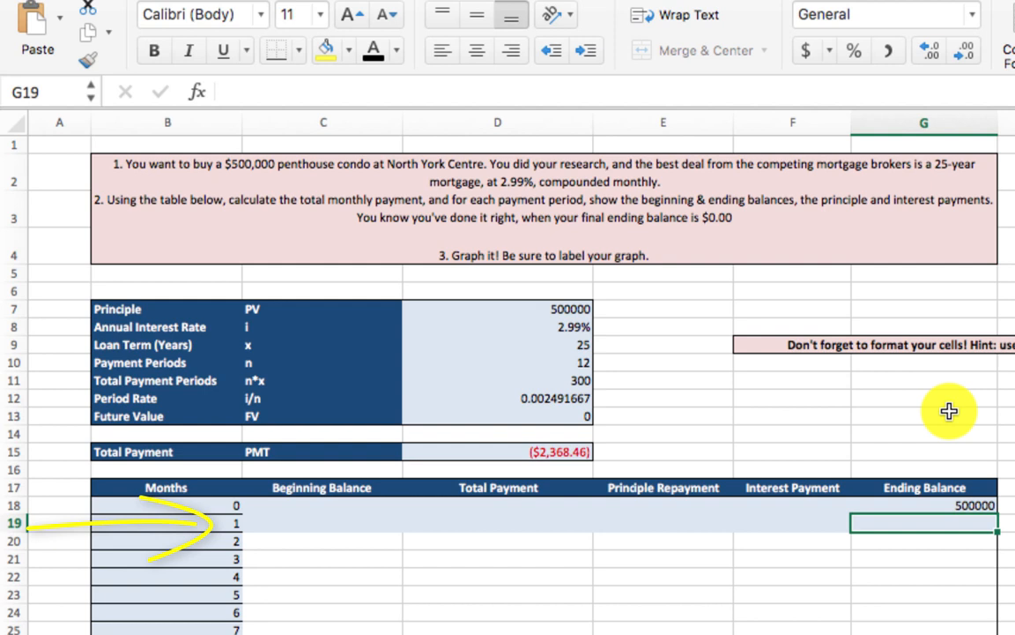
Step: Set the month 1 Beginning Balance in C19 to the previous month's ending balance with =G18
left_click(344, 523)
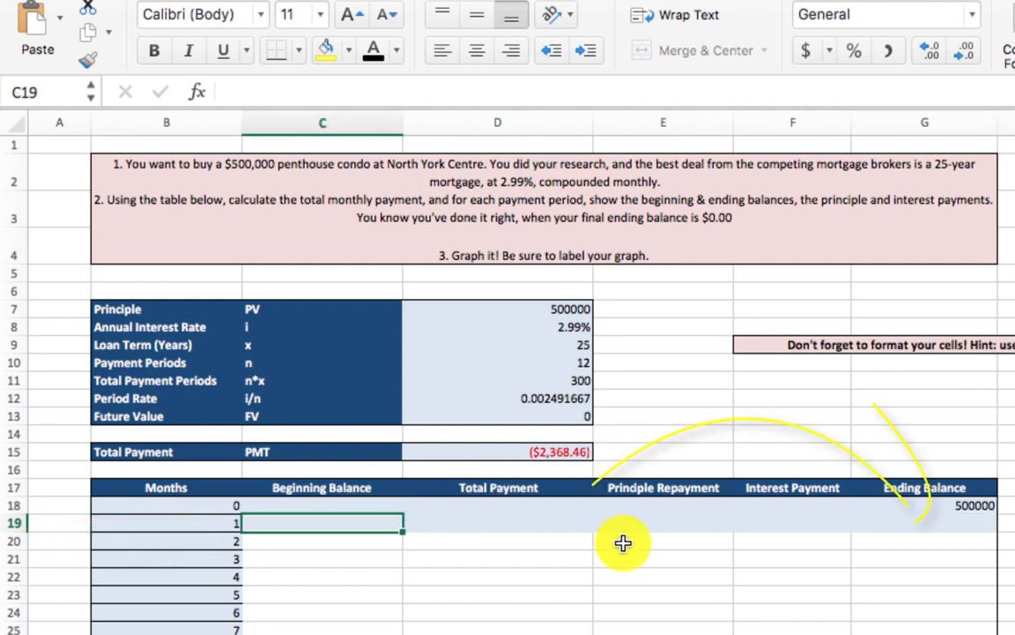
type("=")
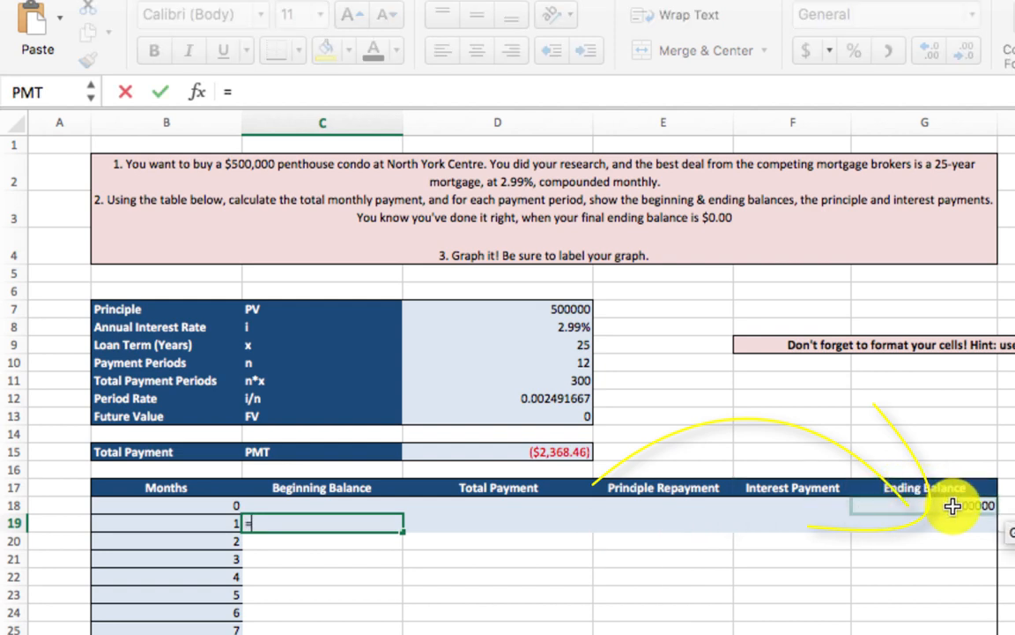
left_click(953, 506)
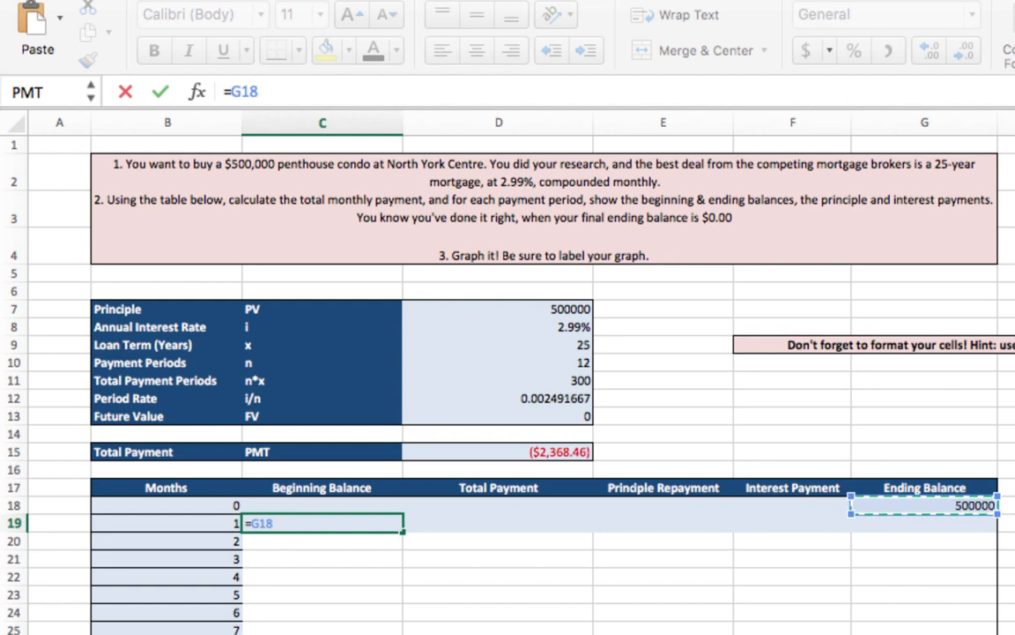
key("Return")
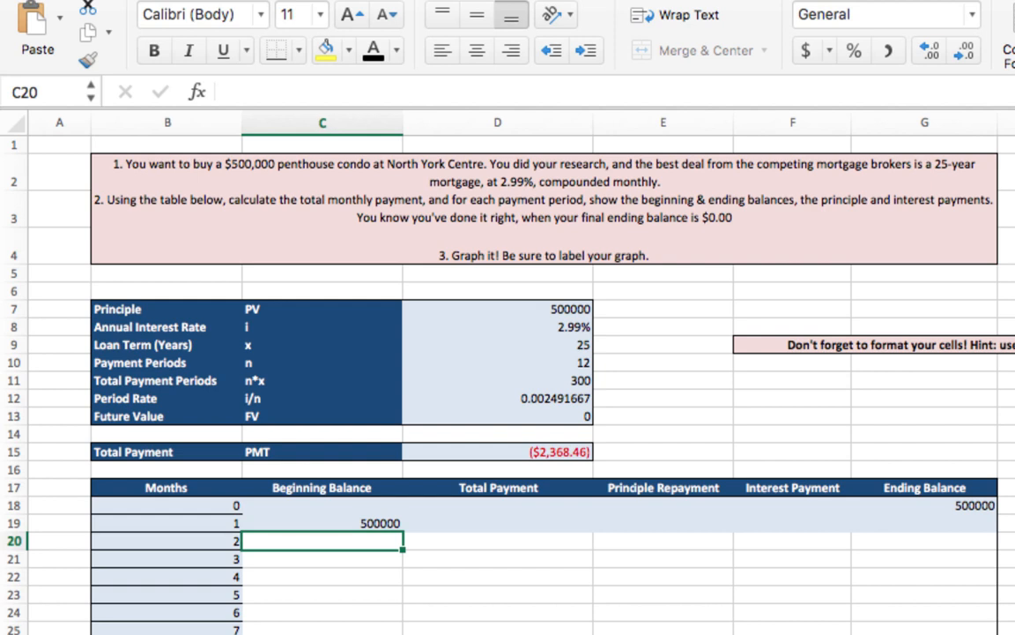
left_click(516, 525)
type("=")
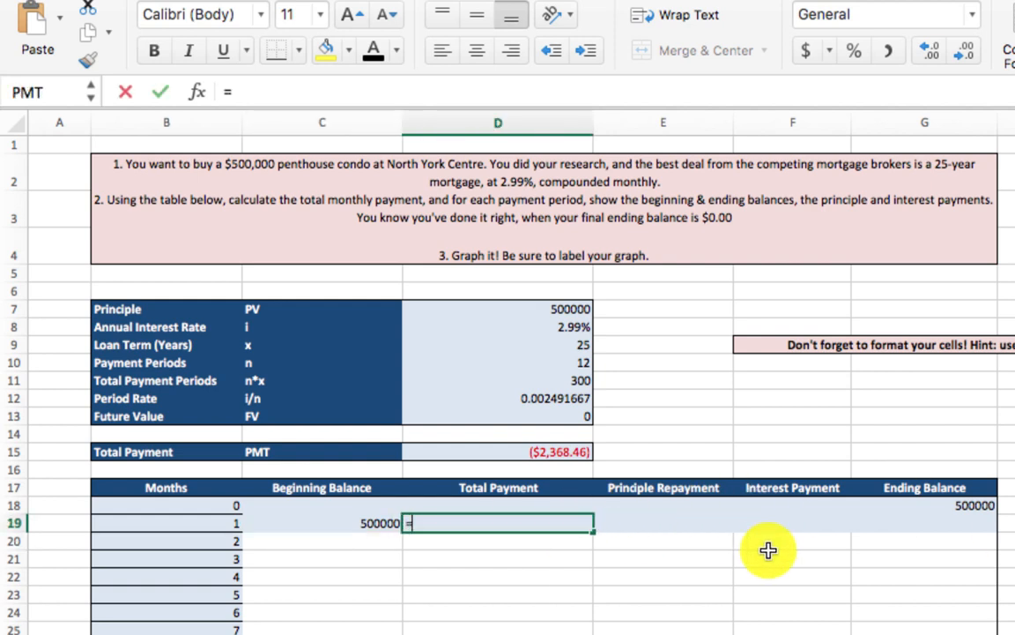
left_click(452, 455)
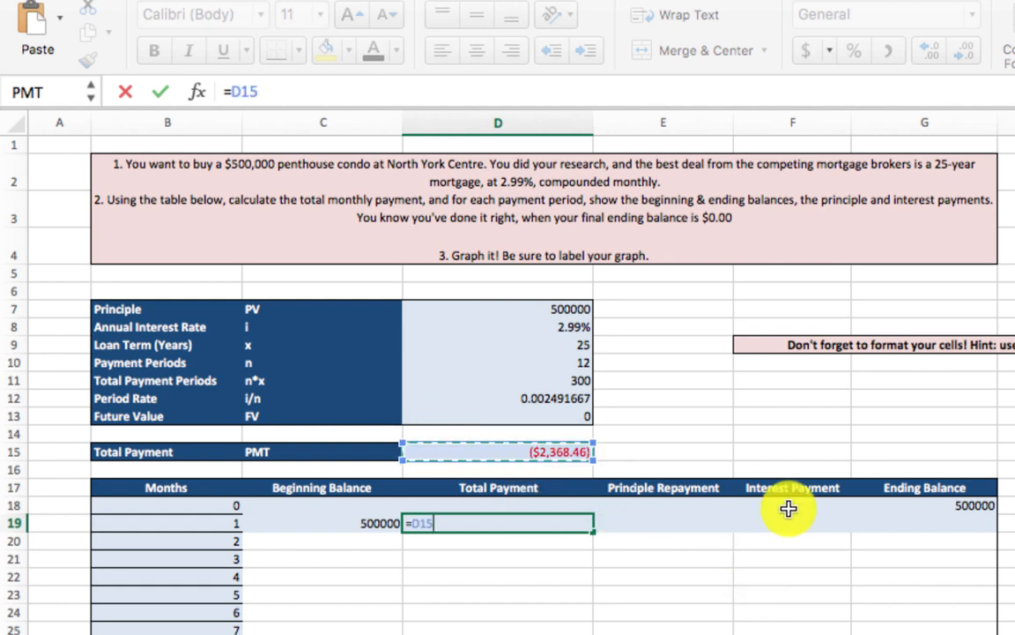
key("Left")
key("Left")
key("Escape")
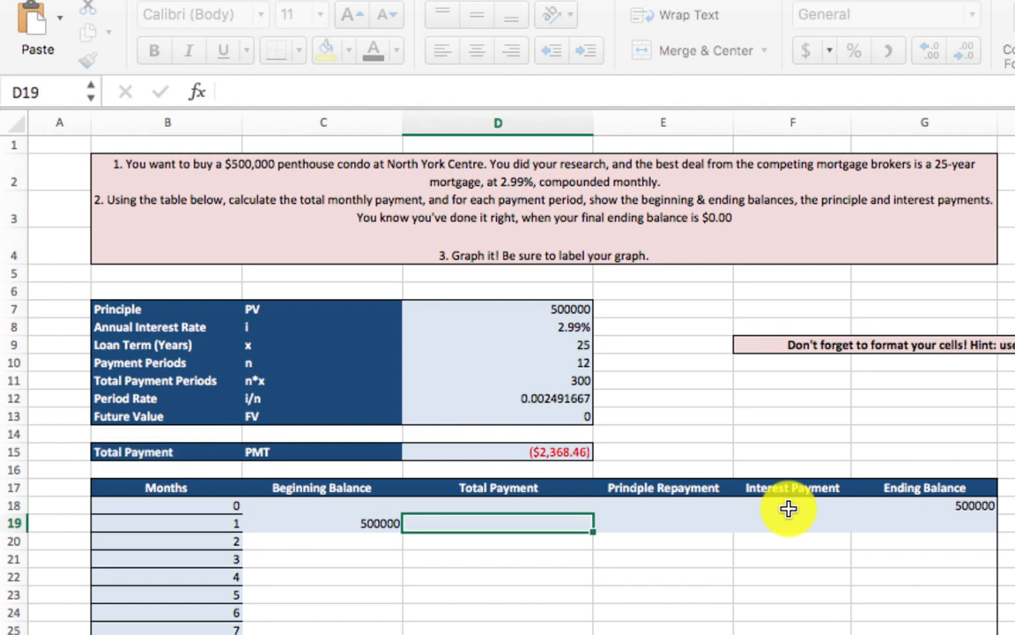
Step: Enter the month 1 Total Payment in D19 as the absolute value of the calculated payment with =ABS(D15)
type("=abs(")
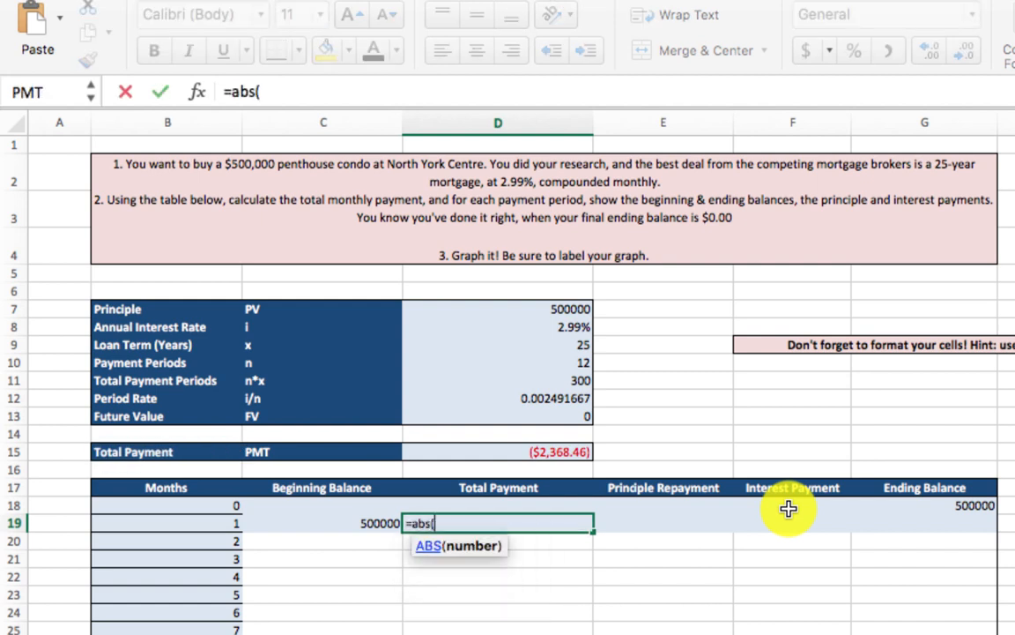
left_click(496, 457)
type(")")
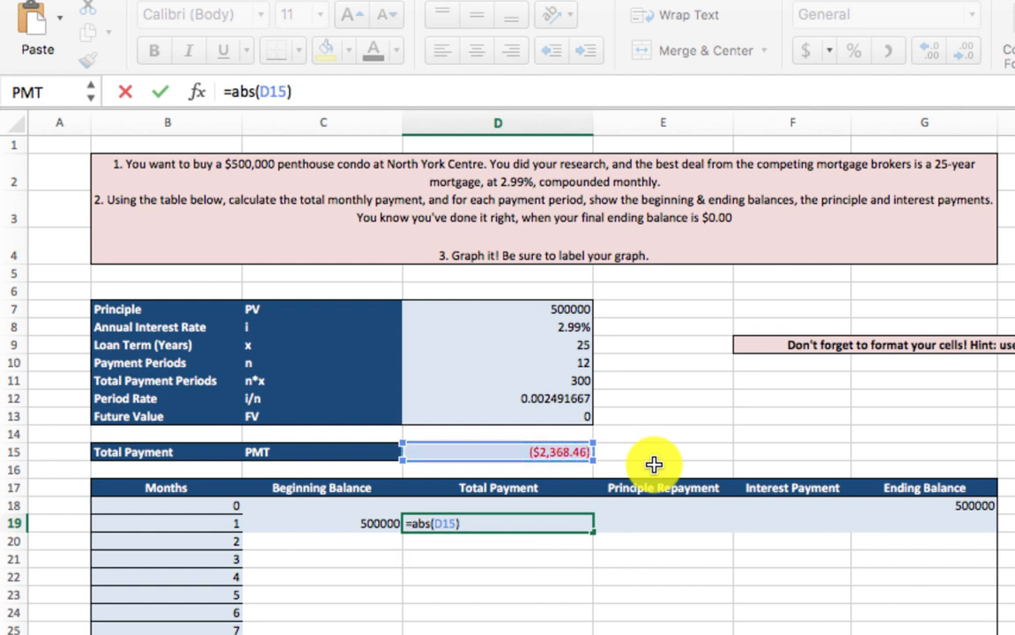
key("Return")
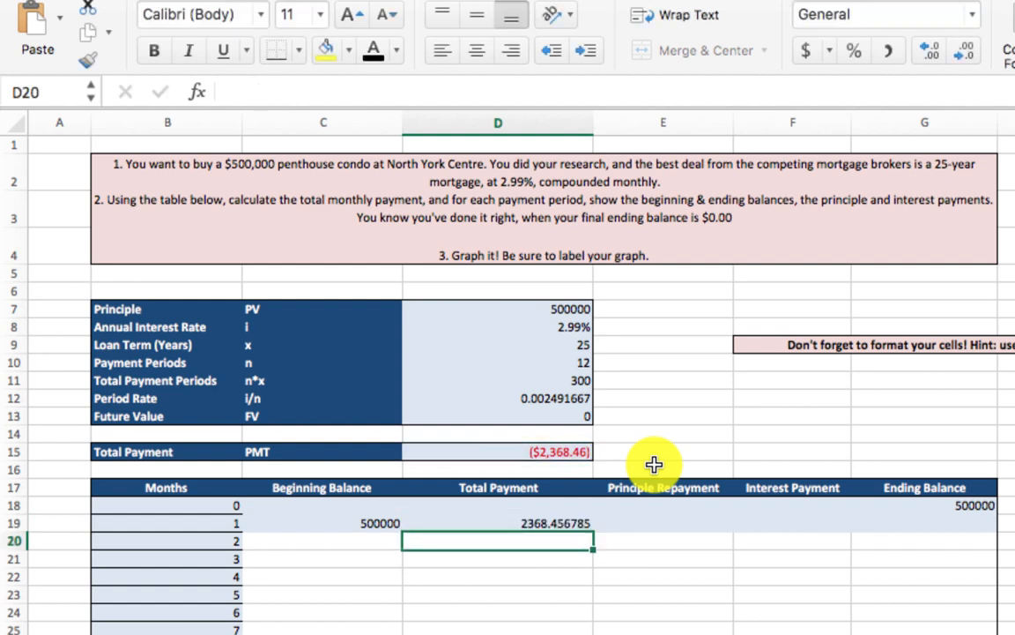
Step: Make the payment reference in the D19 formula absolute so it reads =ABS($D$15)
key("Up")
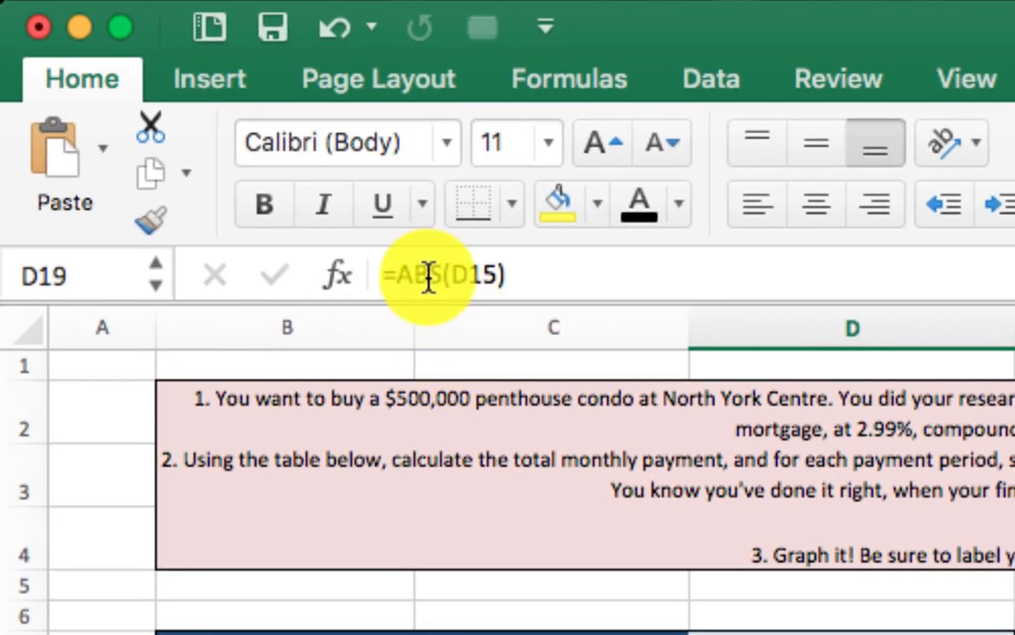
left_click(427, 276)
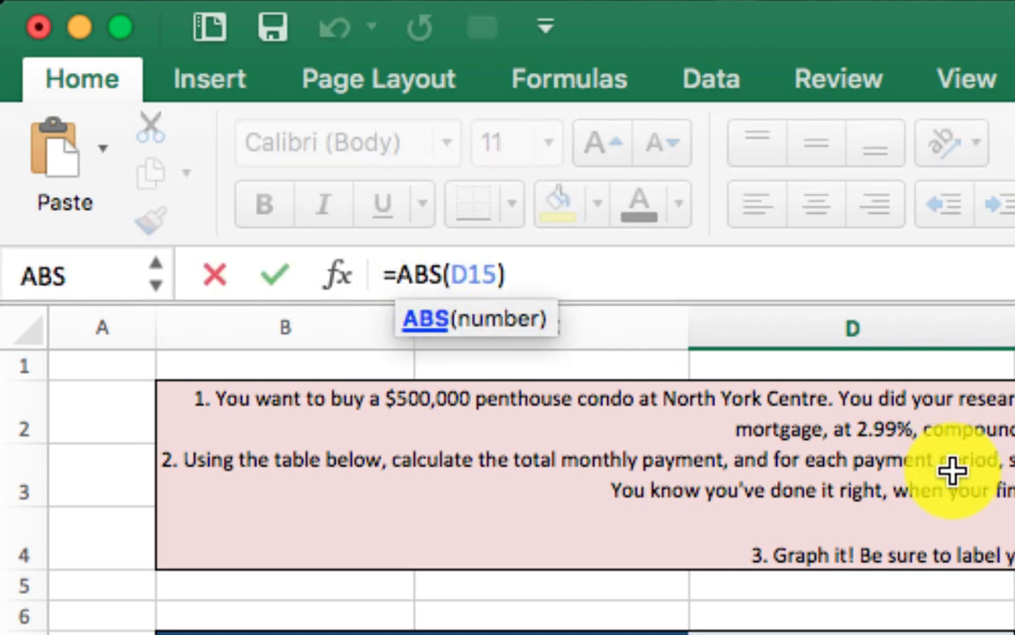
double_click(469, 276)
key("F4")
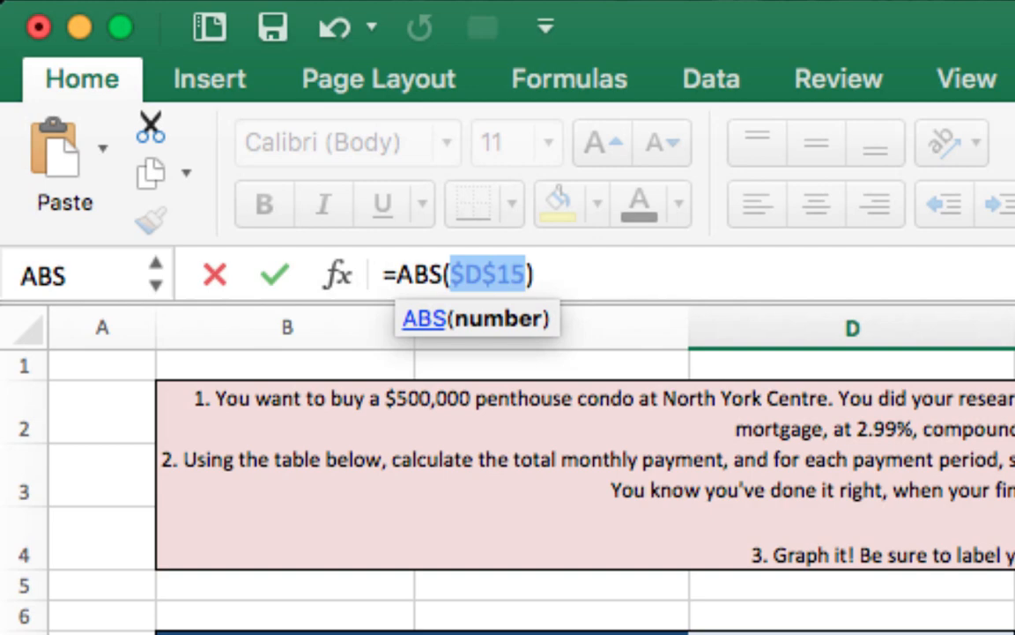
key("Return")
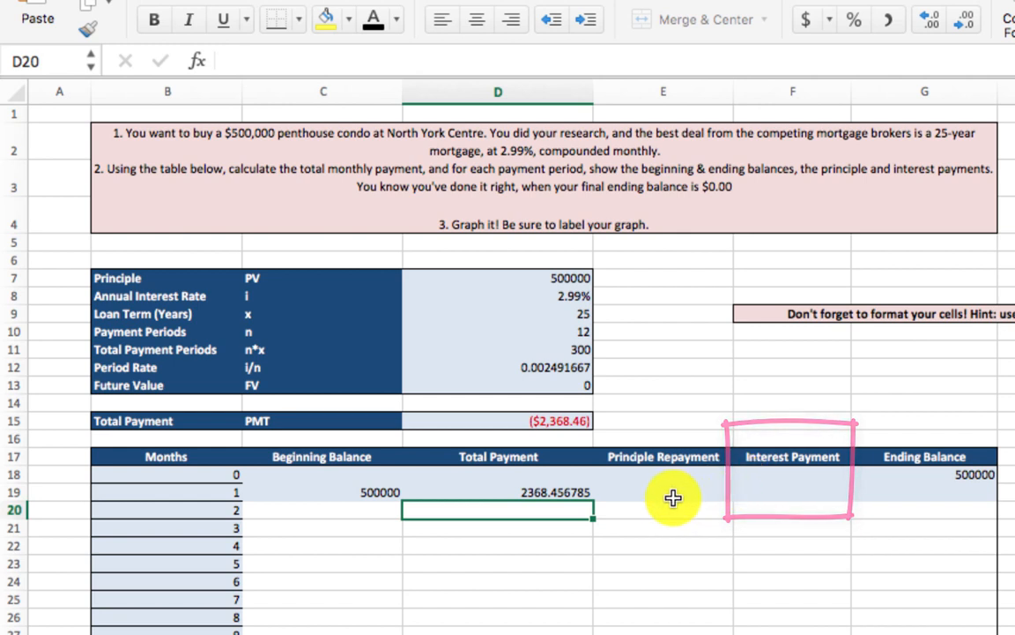
Step: Calculate the month 1 Interest Payment in F19 as Beginning Balance times the anchored Period Rate with =C19*$D$12
left_click(775, 496)
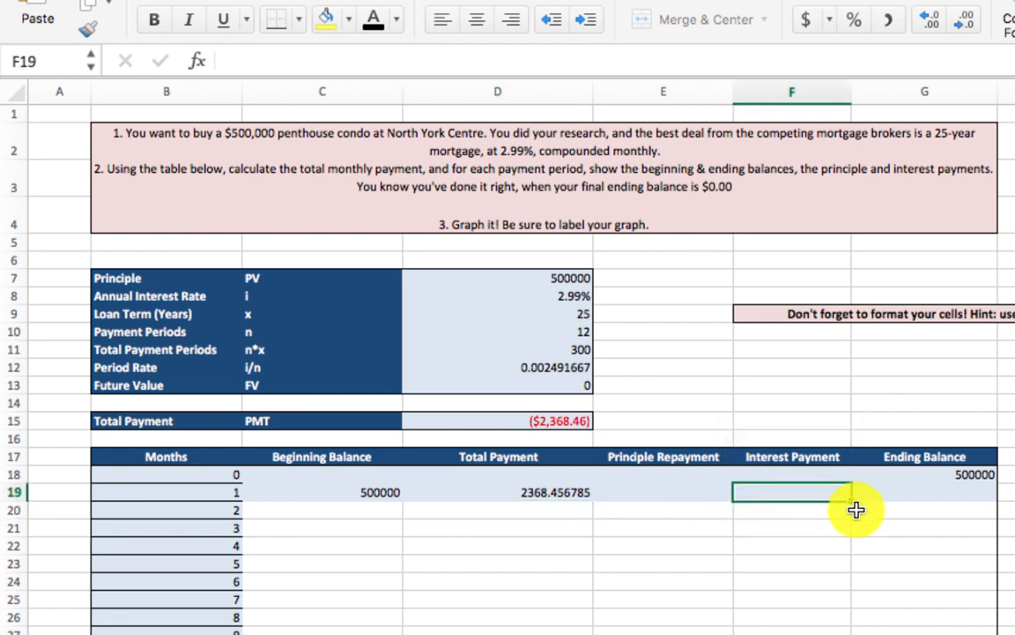
type("=")
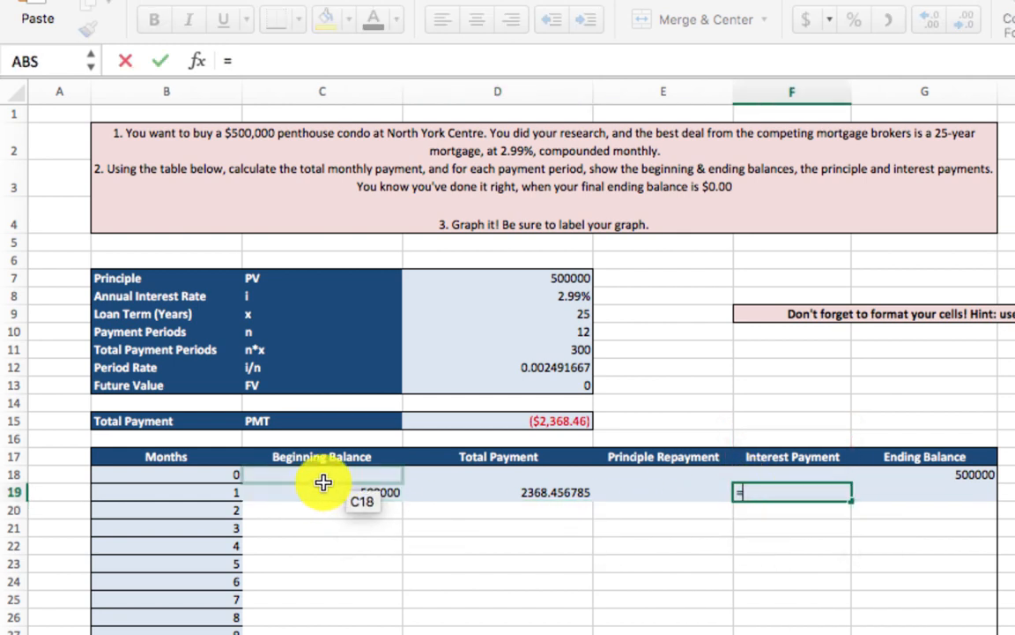
left_click(323, 490)
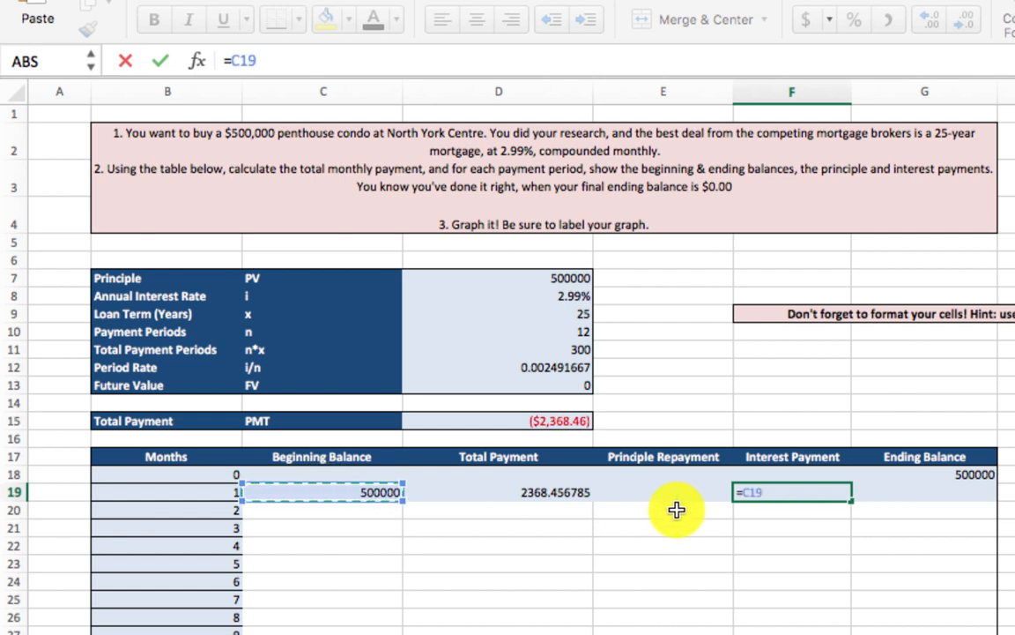
type("*")
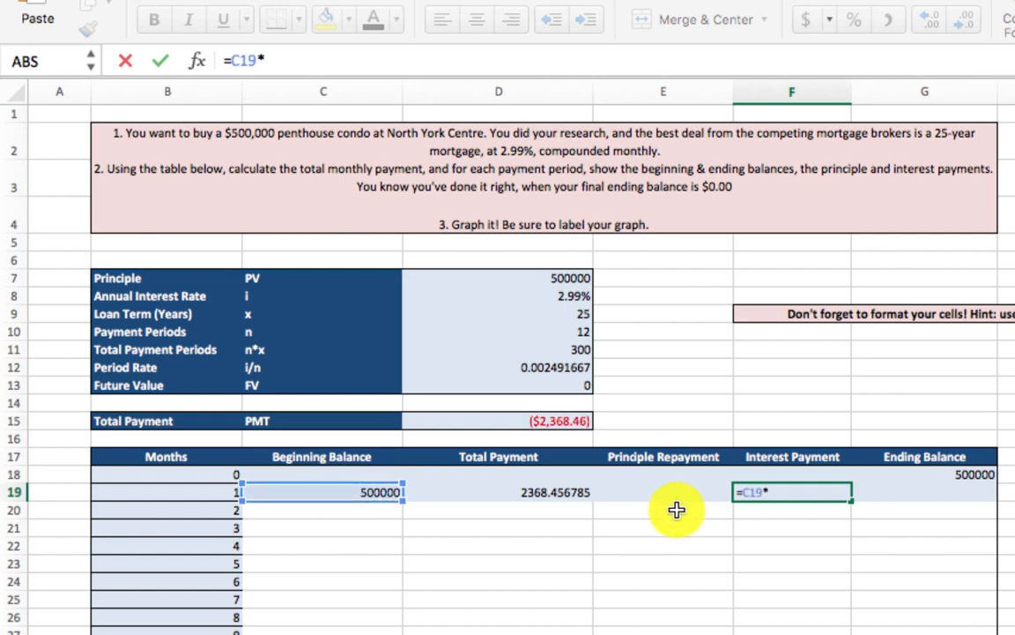
left_click(521, 366)
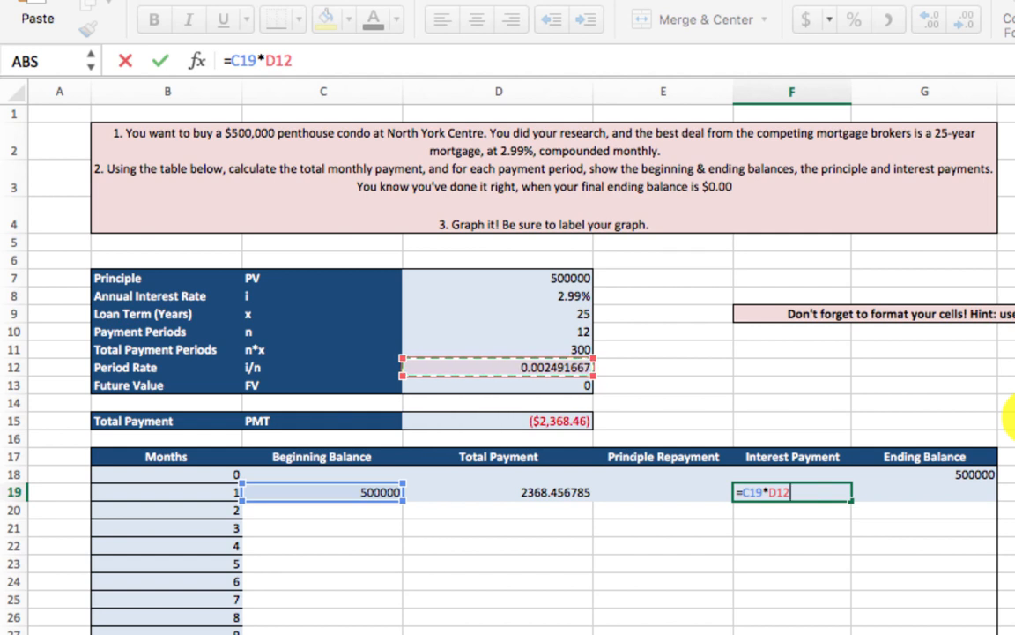
key("F4")
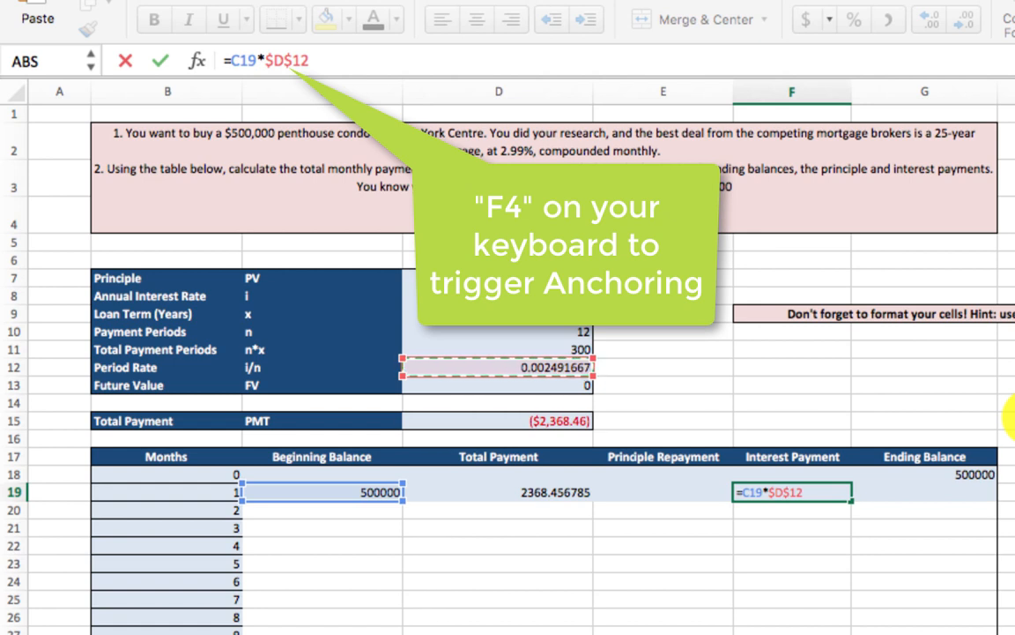
key("Return")
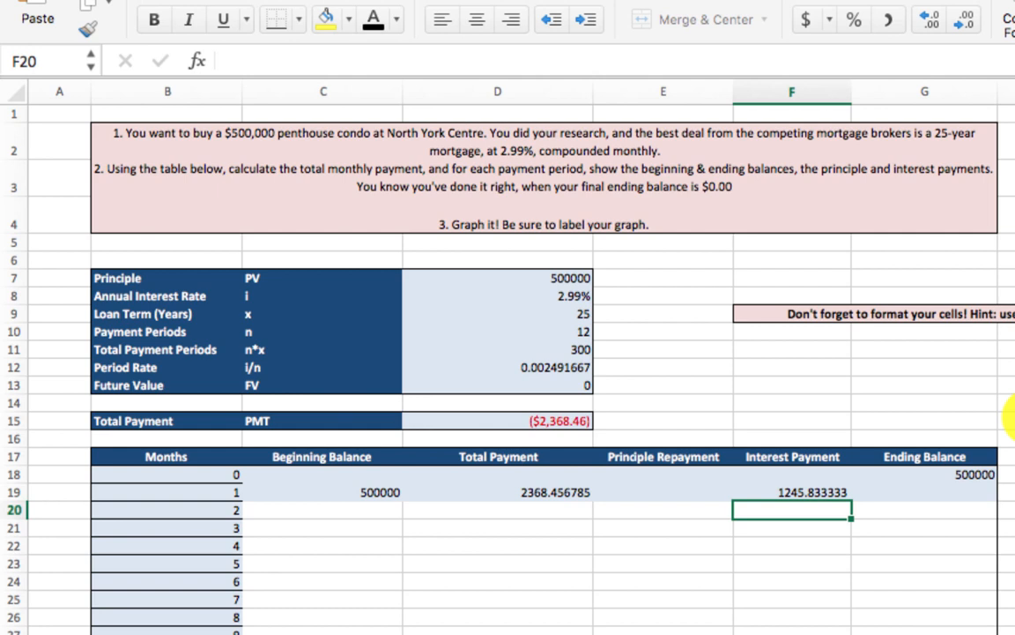
Step: Calculate the month 1 Principle Repayment in E19 as Total Payment minus Interest Payment with =D19-F19
left_click(659, 490)
type("=")
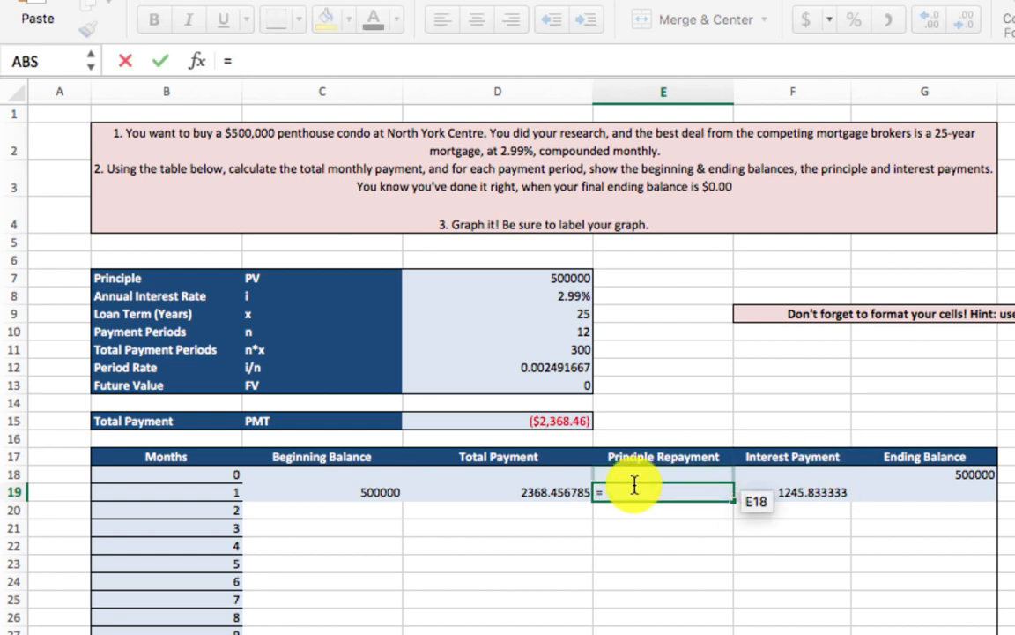
left_click(508, 491)
type("-")
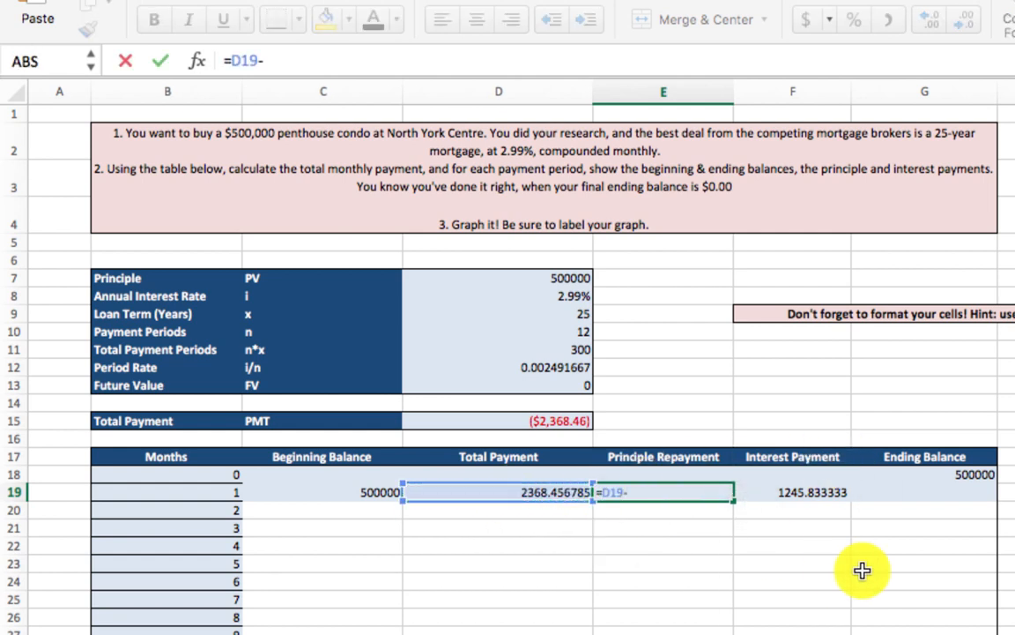
left_click(827, 491)
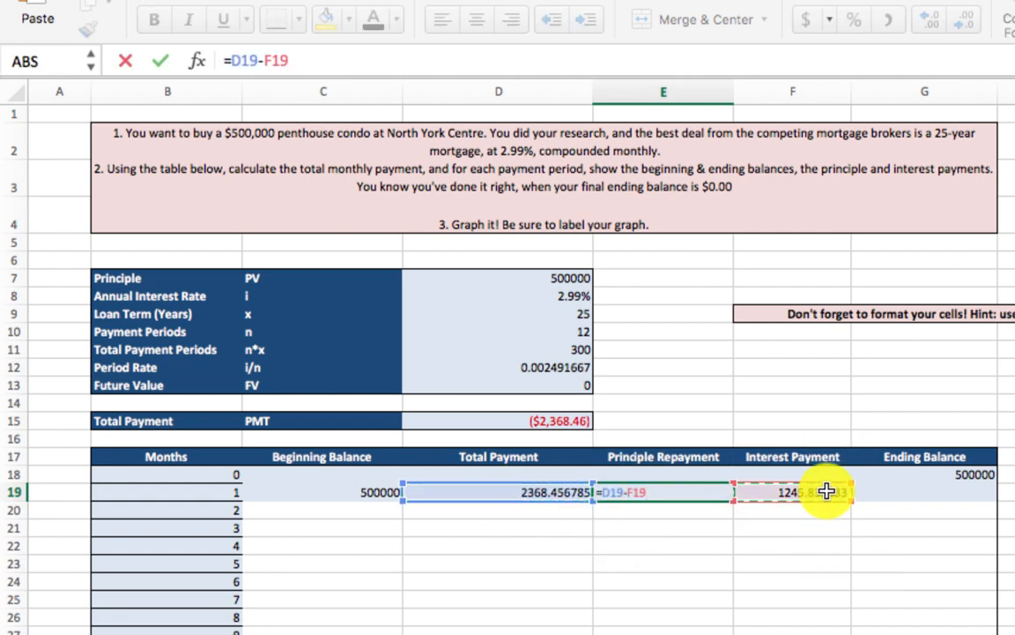
key("Return")
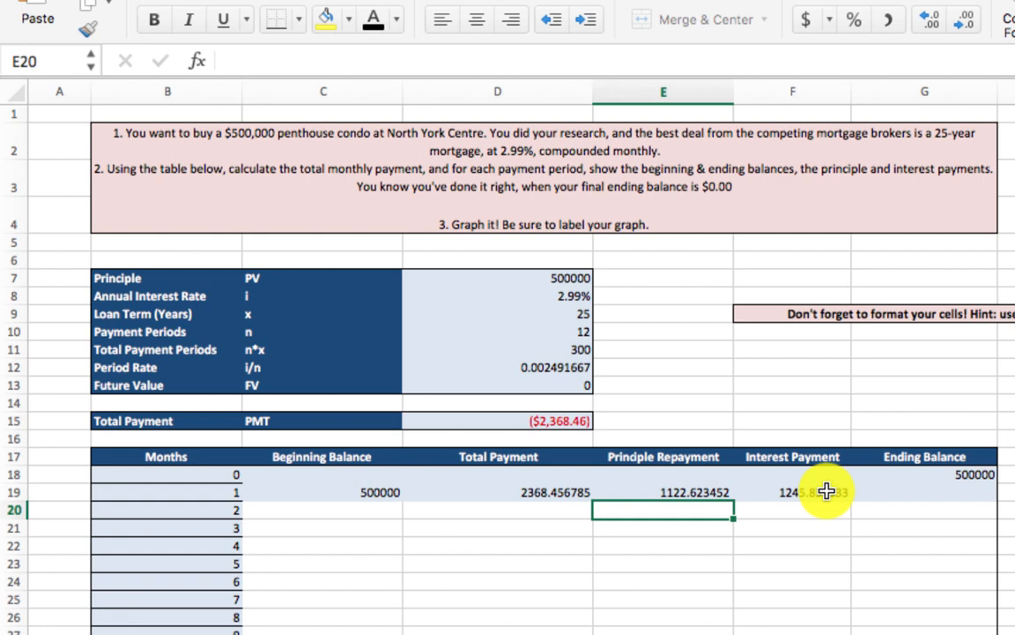
Step: Calculate the month 1 Ending Balance in G19 as Beginning Balance minus Principle Repayment with =C19-E19
left_click(922, 496)
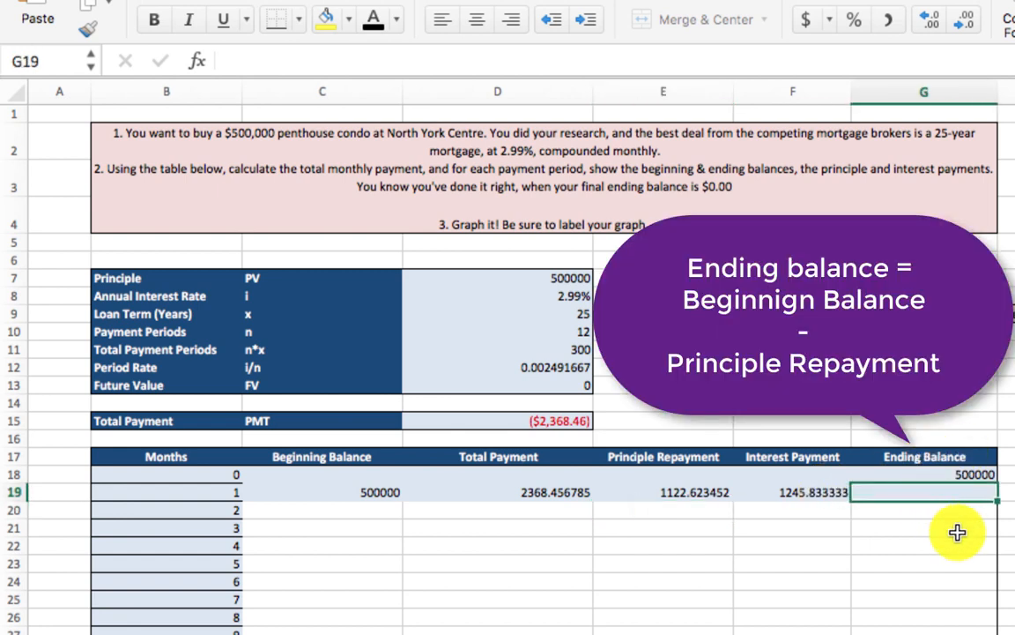
type("=")
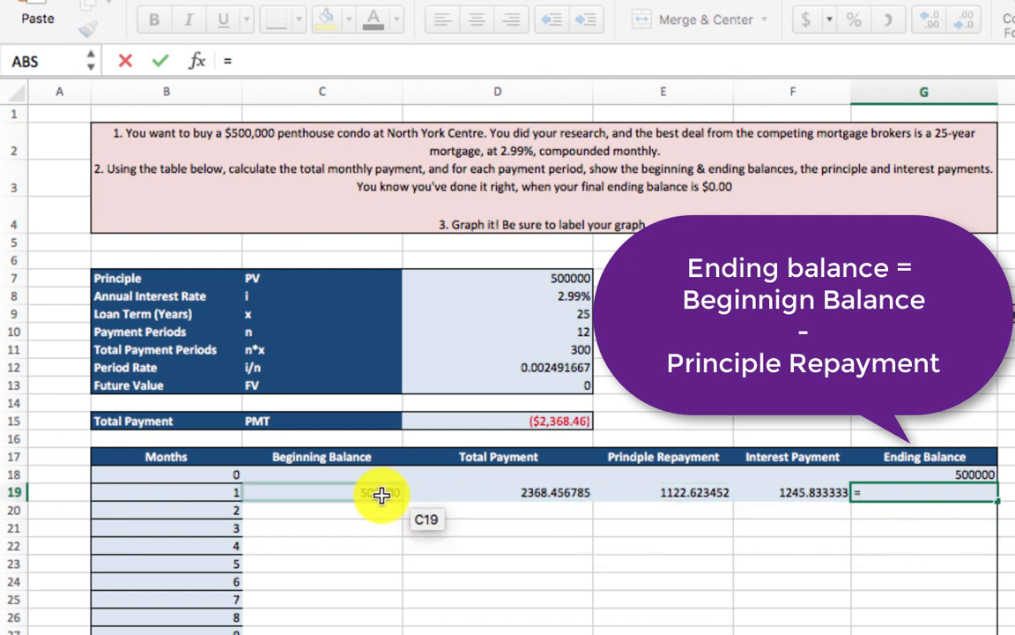
left_click(373, 492)
type("-")
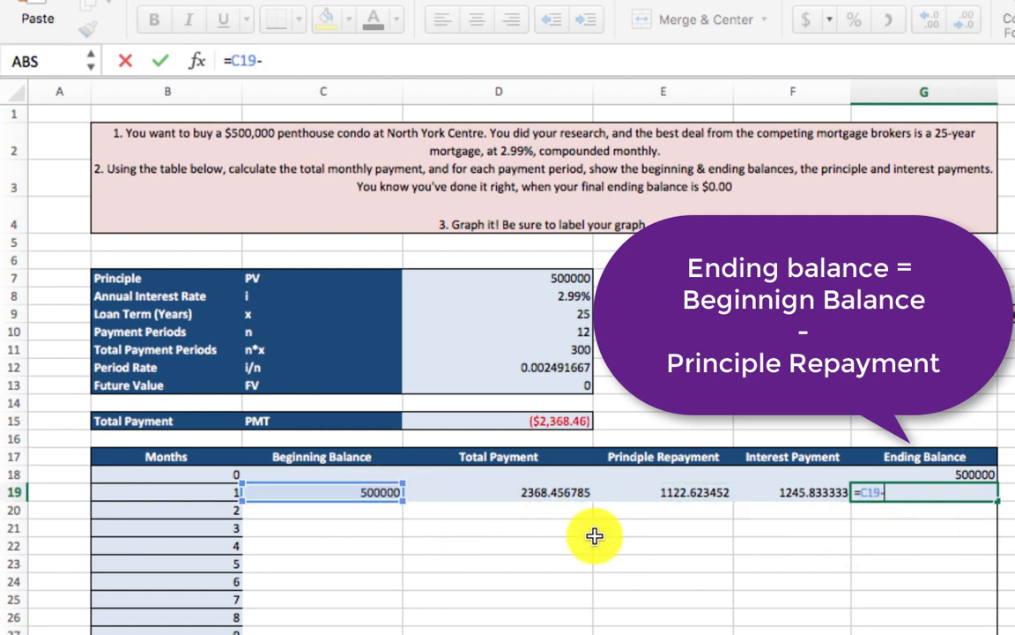
left_click(673, 490)
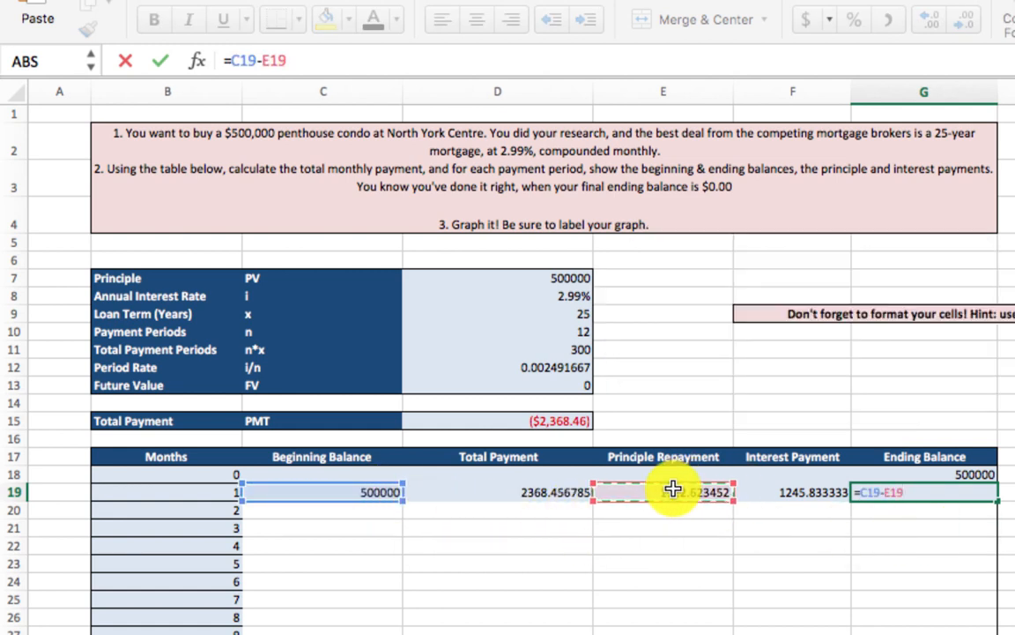
key("Return")
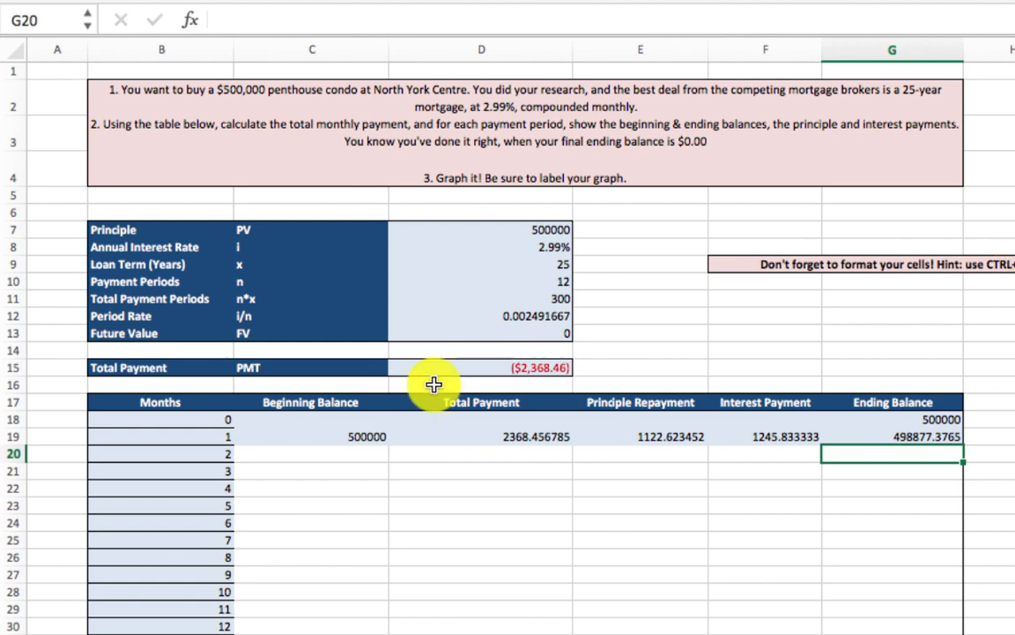
Step: Copy the month 1 formulas in C19:G19 and paste them into C20:G318 for months 2 to 300
left_click(350, 438)
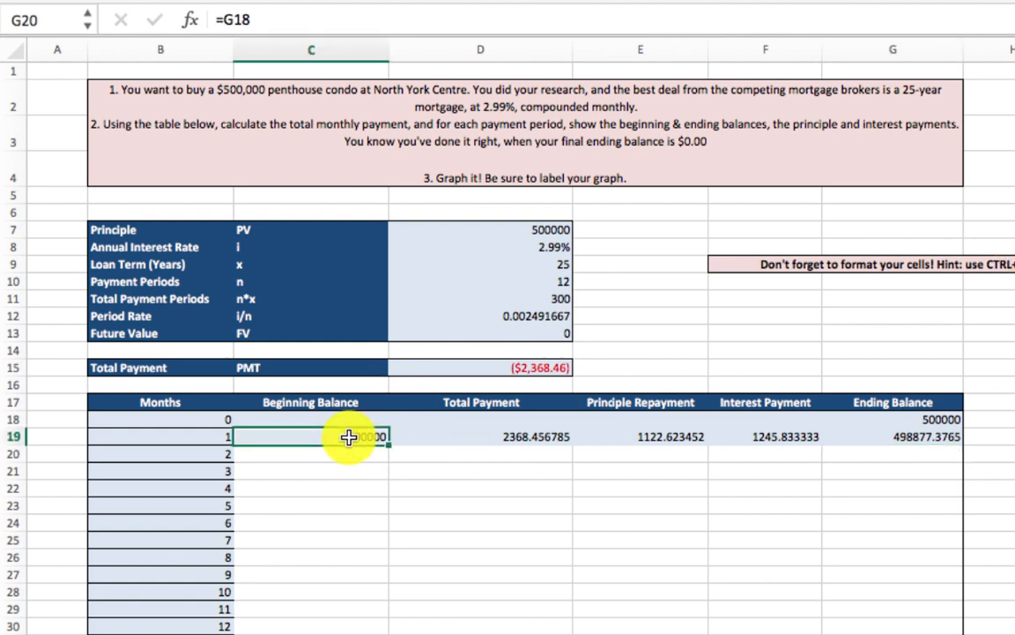
left_click_drag(350, 438, 918, 439)
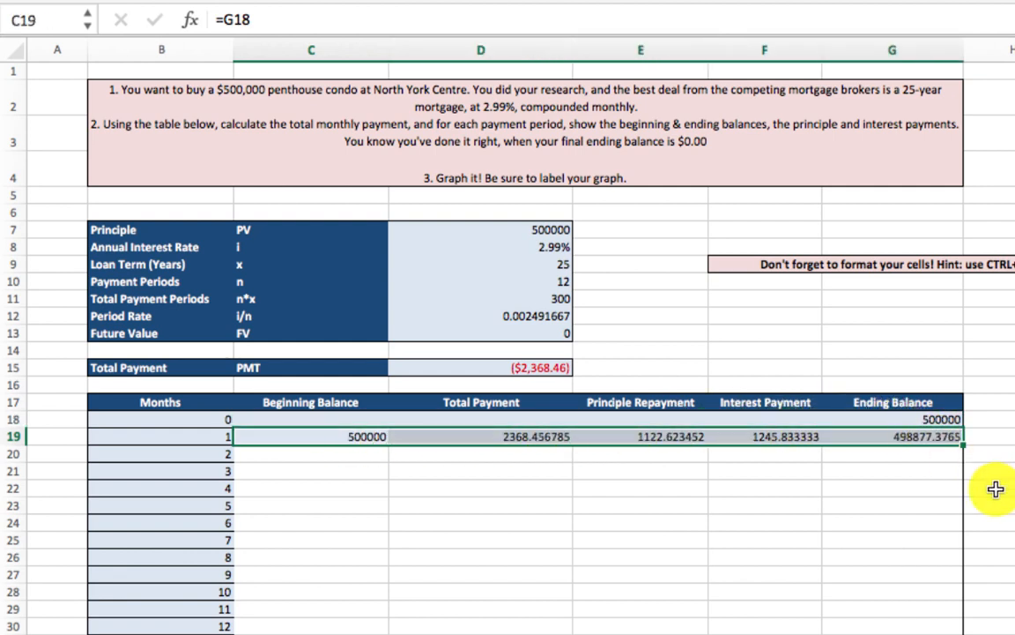
key("super+c")
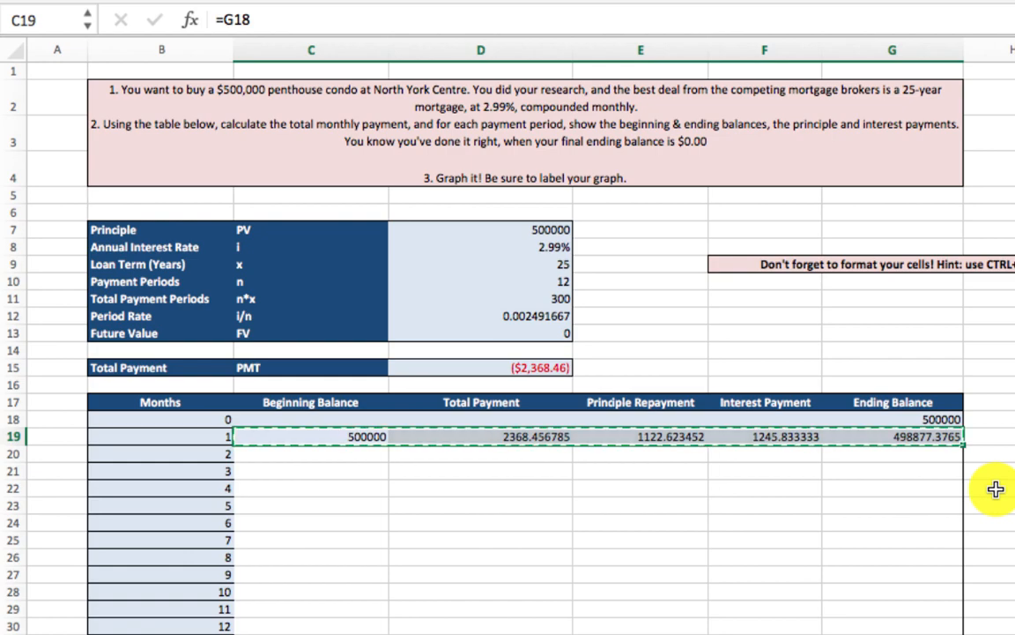
scroll(996, 485, "down", 3)
scroll(997, 478, "down", 2)
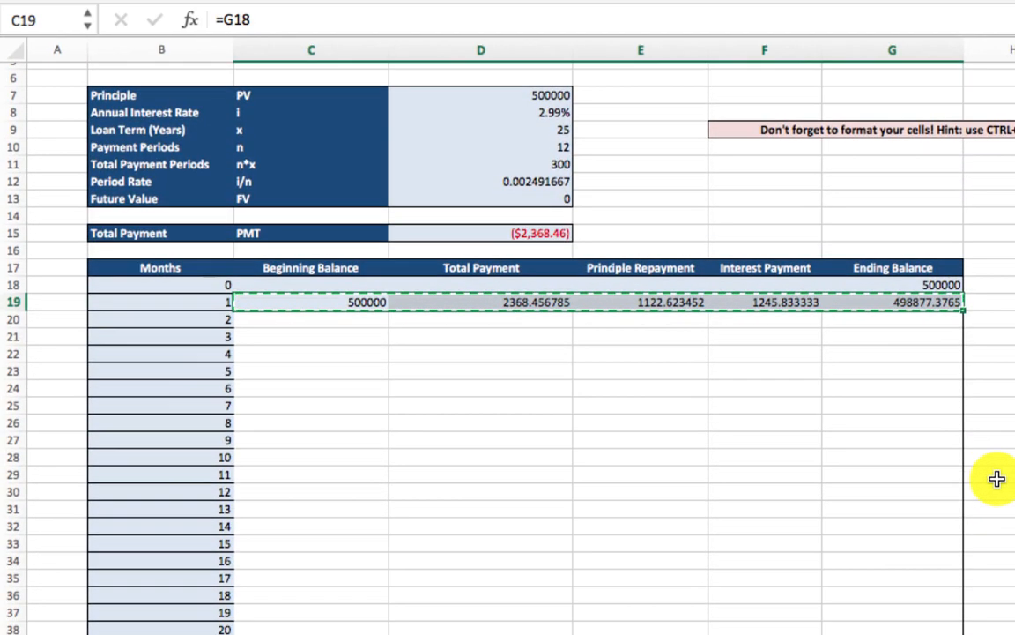
left_click(341, 323)
left_click_drag(340, 336, 276, 470)
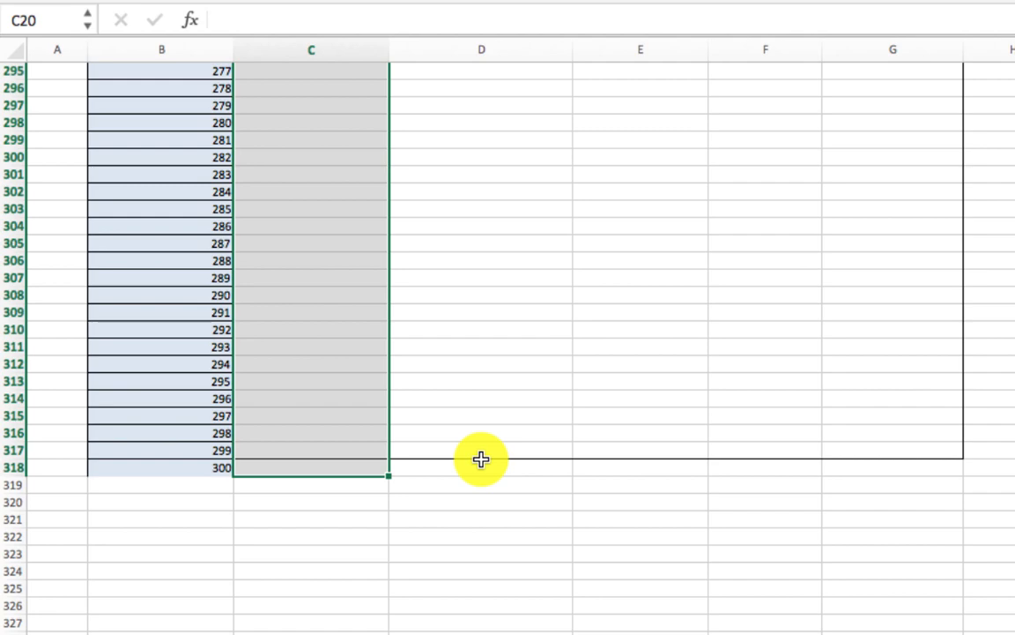
key("shift+Right")
key("shift+Right")
key("shift+Right")
key("shift+Right")
key("super+v")
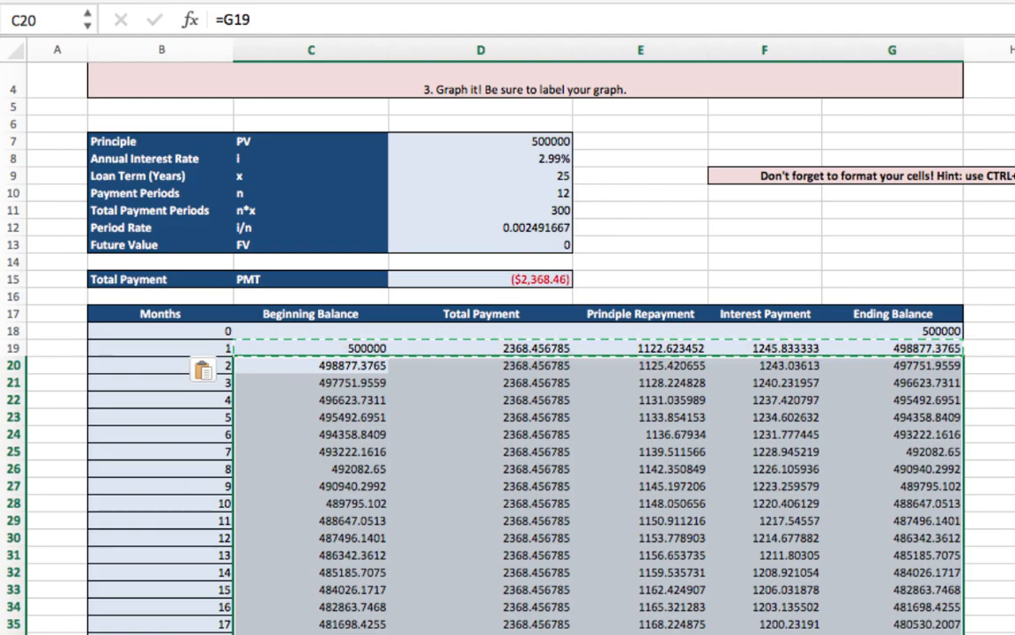
Step: Examine the pasted schedule down to the month 300 Ending Balance in G318
scroll(683, 508, "down", 3)
scroll(683, 508, "down", 20)
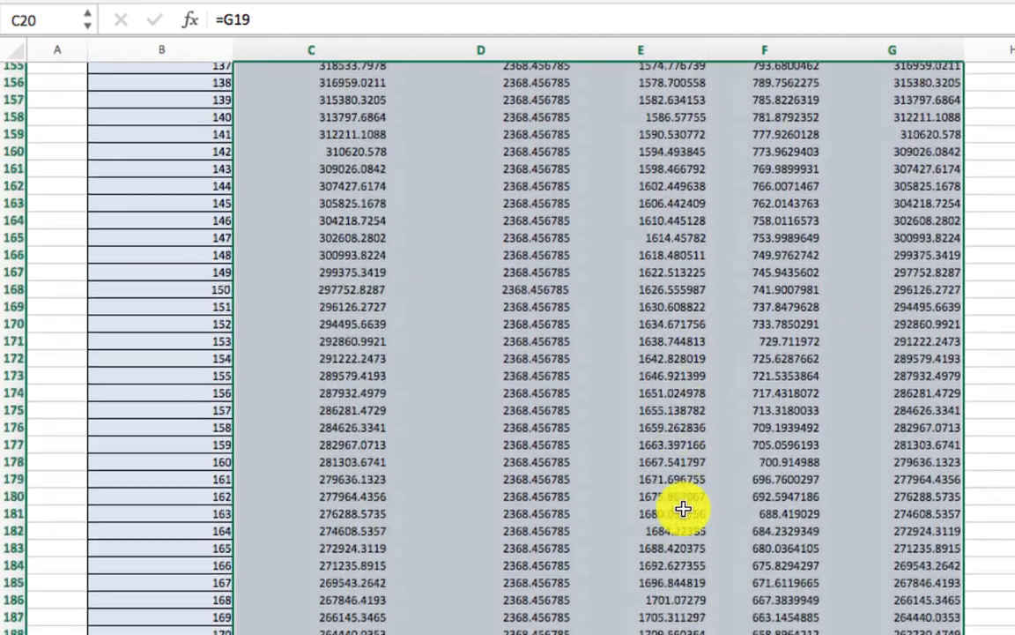
scroll(683, 509, "down", 4)
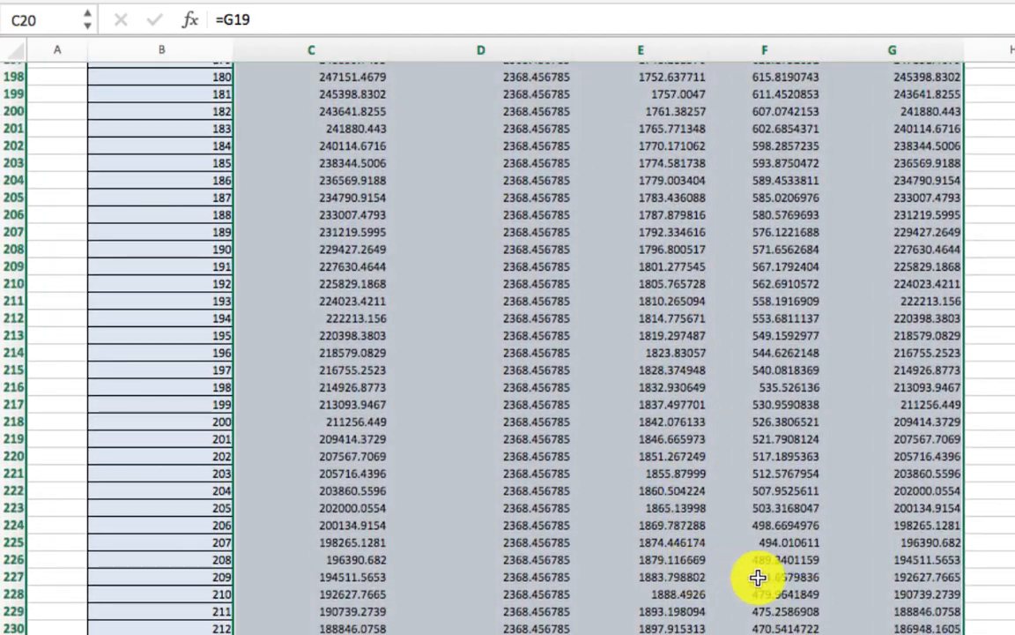
scroll(749, 480, "down", 20)
scroll(749, 482, "down", 16)
scroll(748, 482, "up", 1)
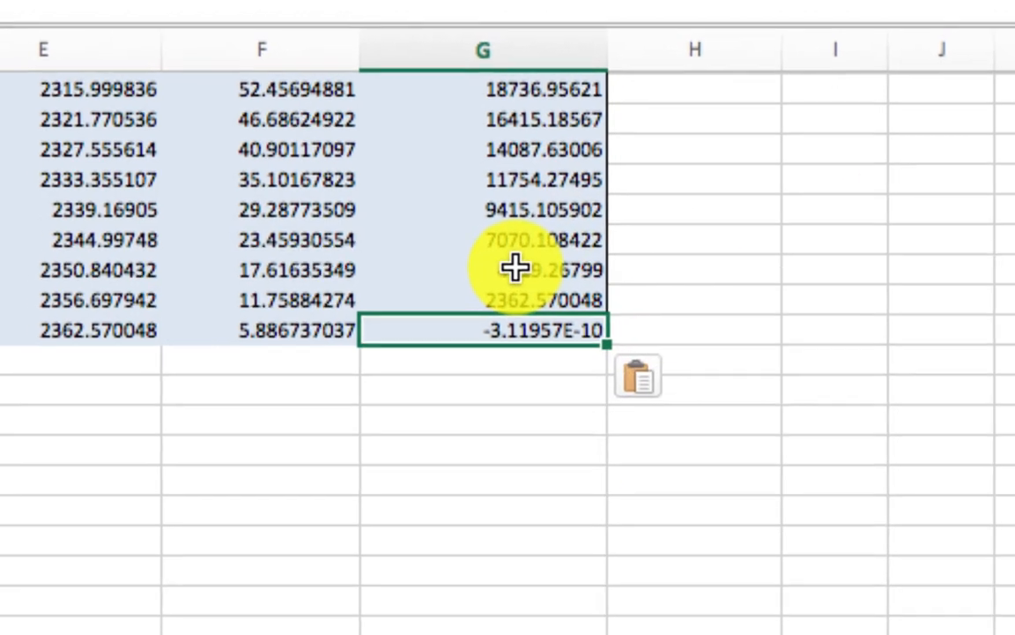
Step: Undo the paste of the month 1 formulas into the rows for months 2 to 300
key("super+z")
scroll(508, 272, "up", 20)
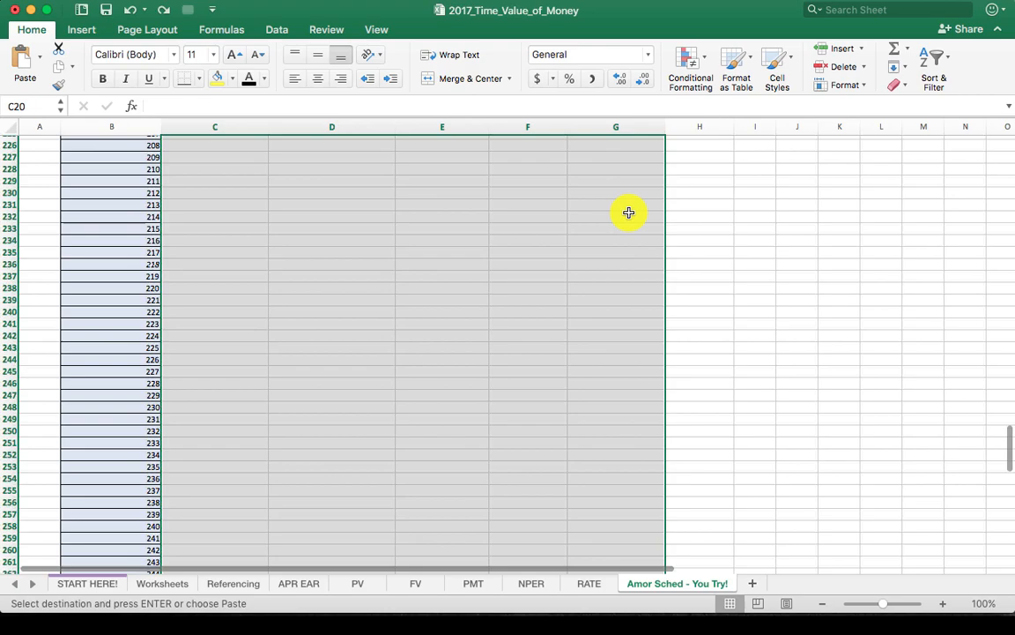
scroll(629, 212, "up", 20)
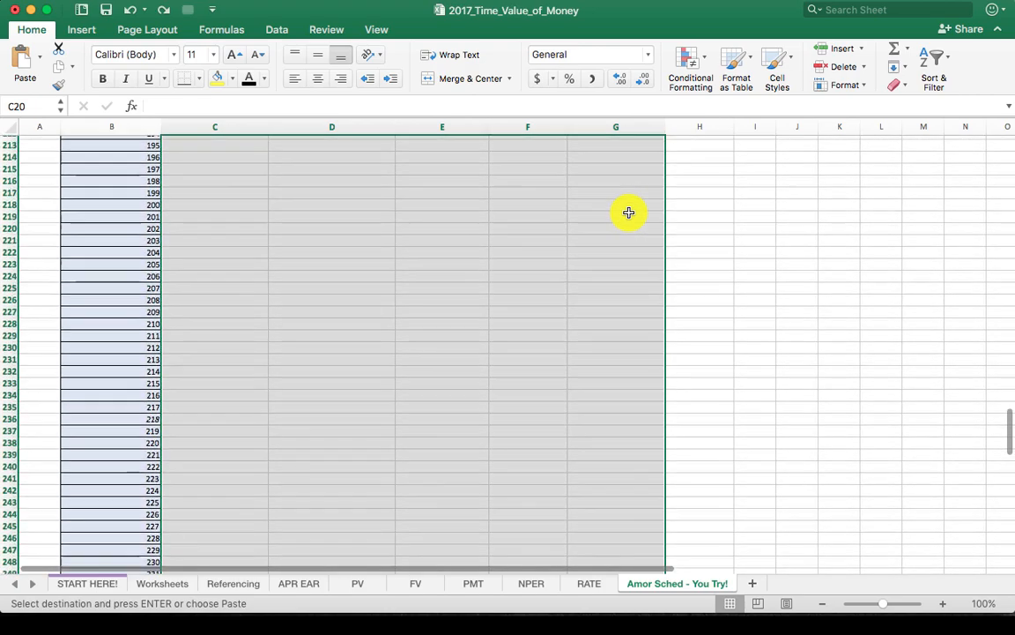
scroll(629, 212, "up", 20)
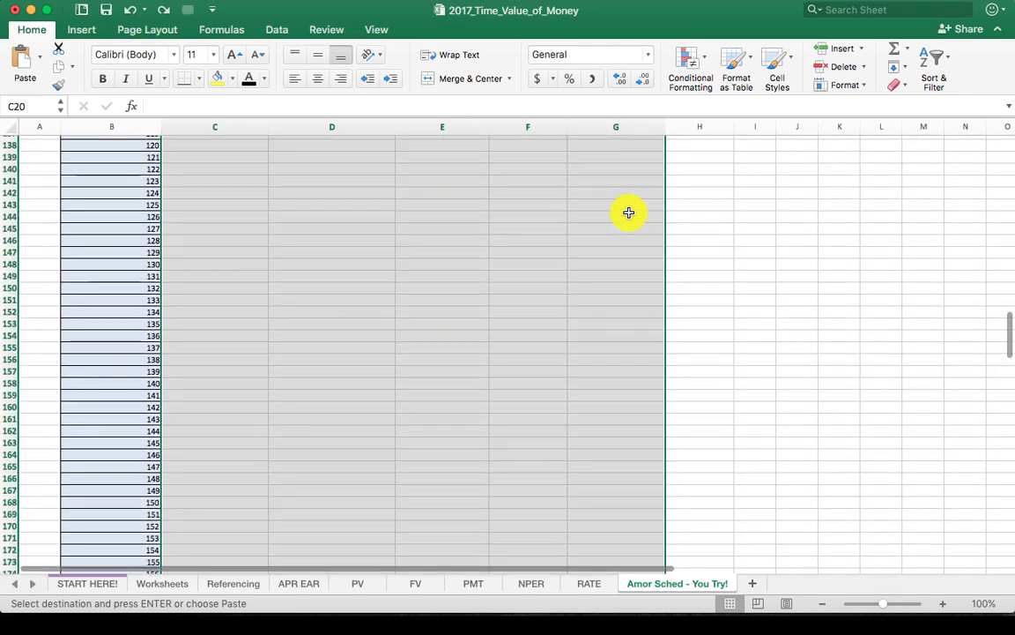
scroll(629, 212, "up", 10)
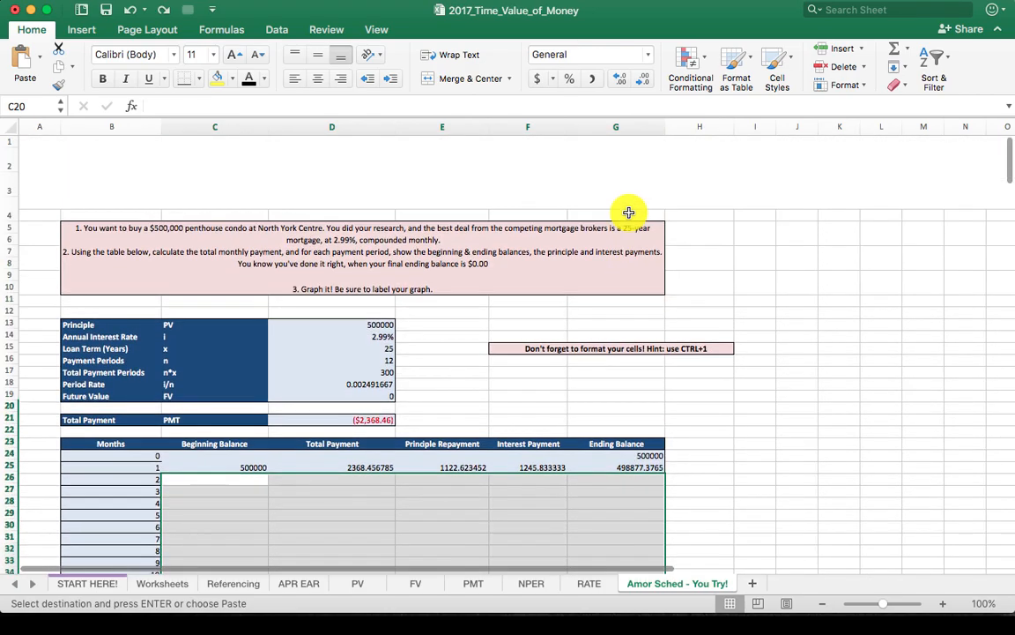
Step: Auto-fill the month 1 formulas in C19:G19 down the table through month 300 in row 318
left_click(199, 392)
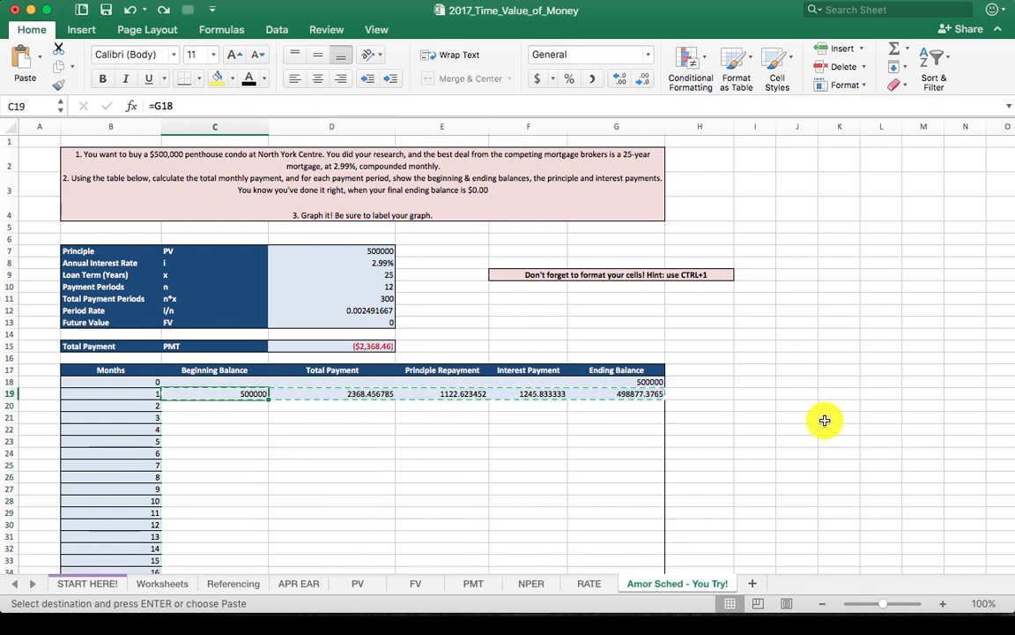
scroll(726, 417, "down", 1)
scroll(725, 417, "down", 1)
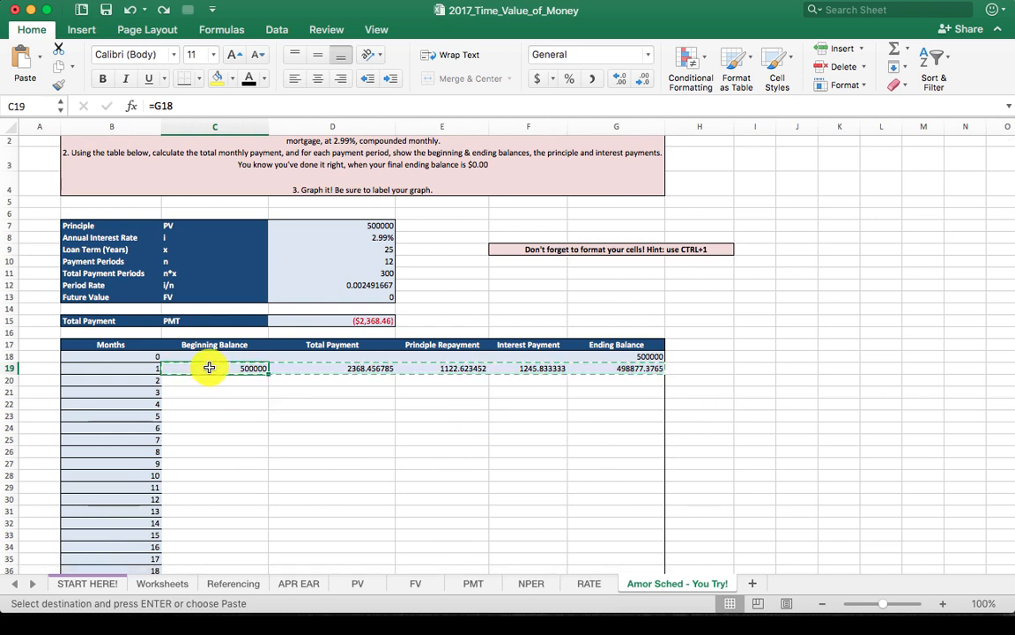
left_click_drag(209, 368, 627, 369)
scroll(748, 370, "down", 4)
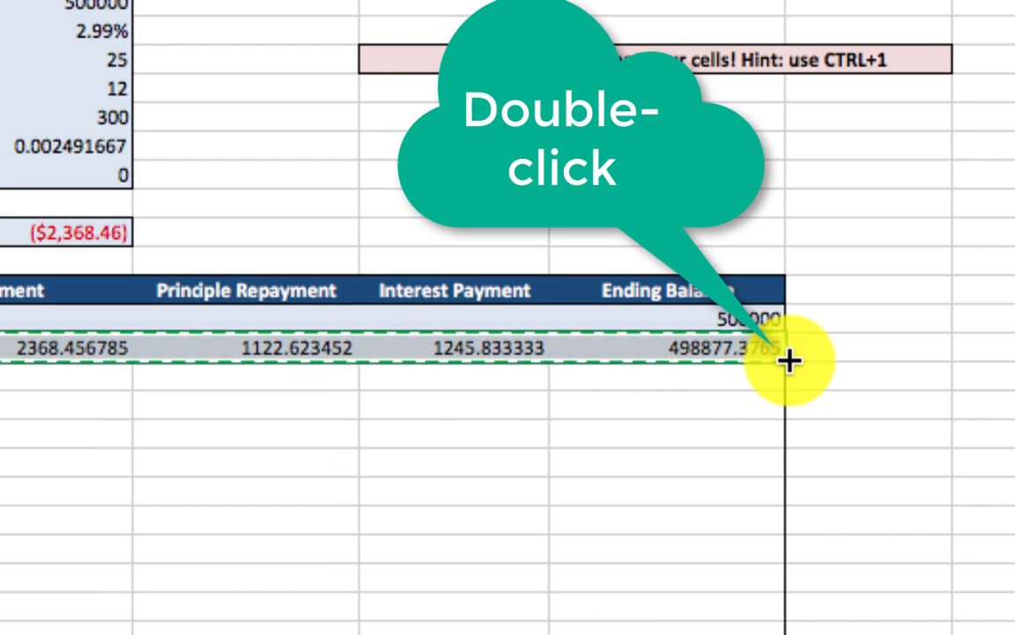
double_click(787, 359)
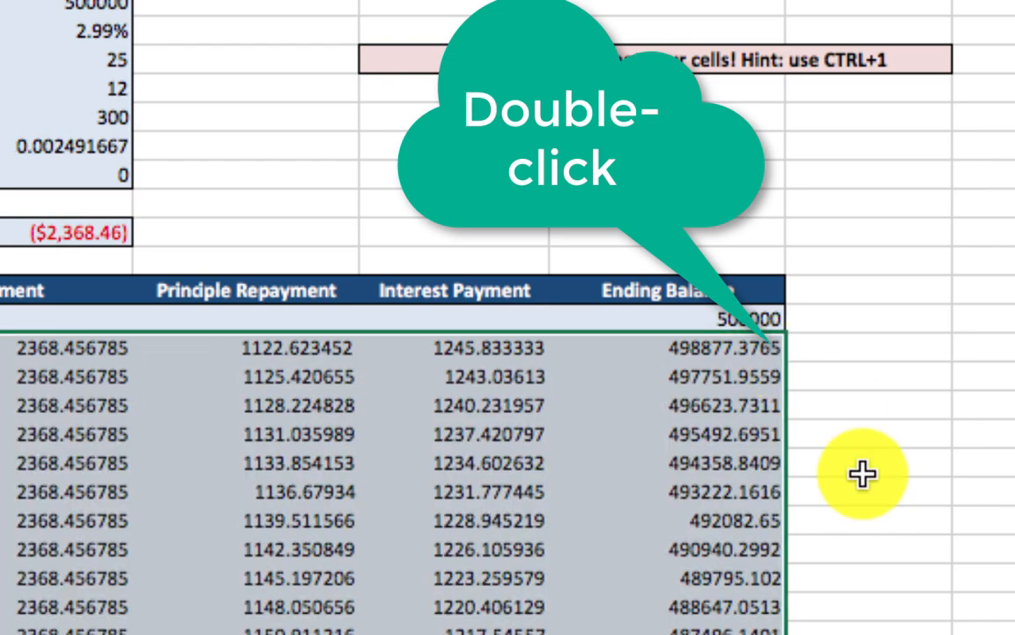
scroll(861, 403, "down", 20)
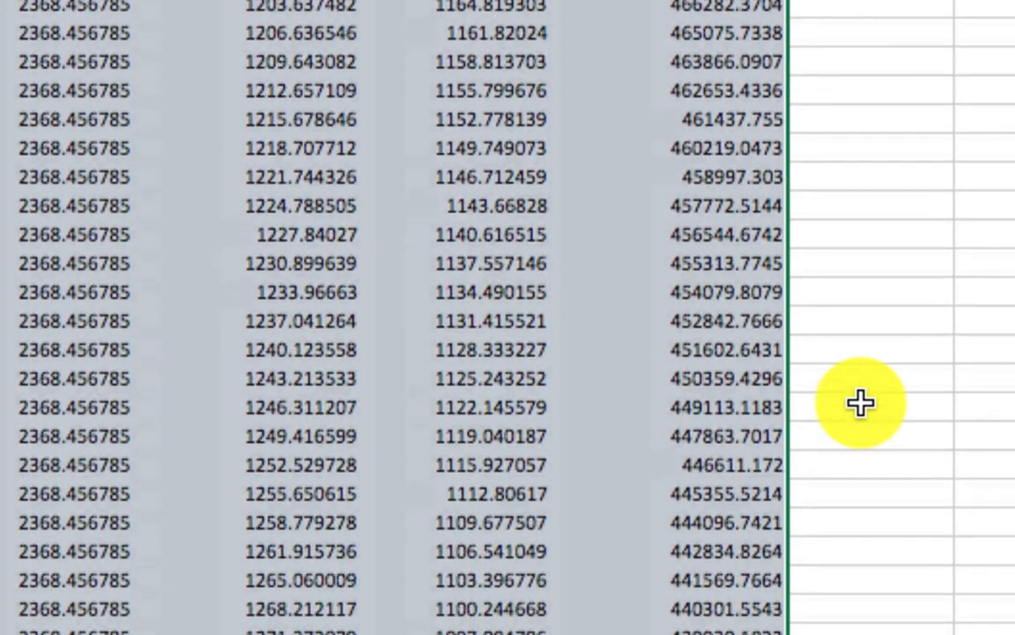
scroll(862, 403, "down", 20)
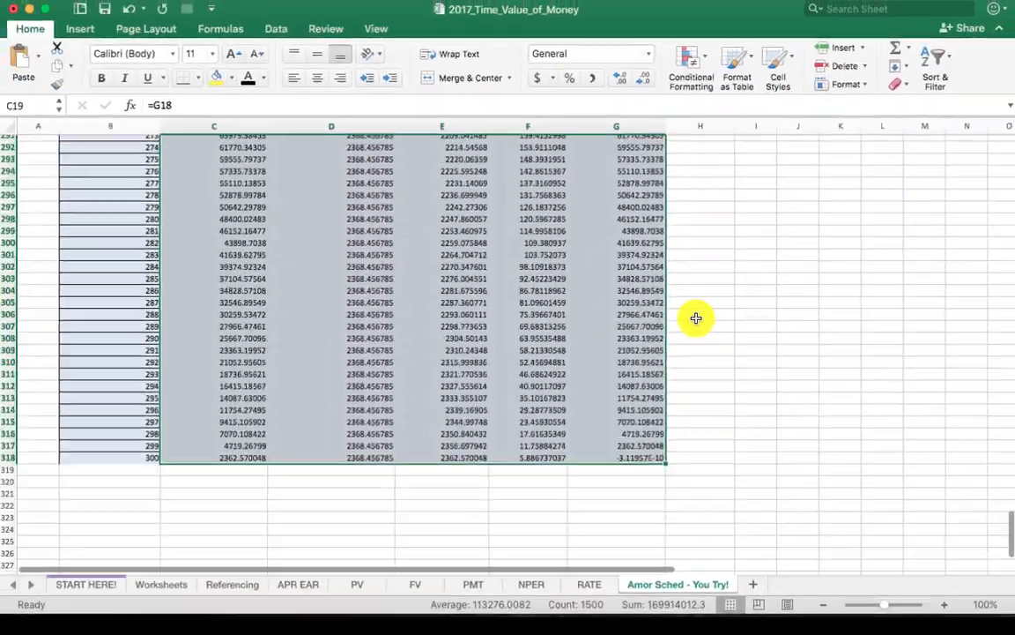
Step: Format the month 300 Ending Balance in G318 as a Number with 2 decimal places
scroll(696, 317, "down", 4)
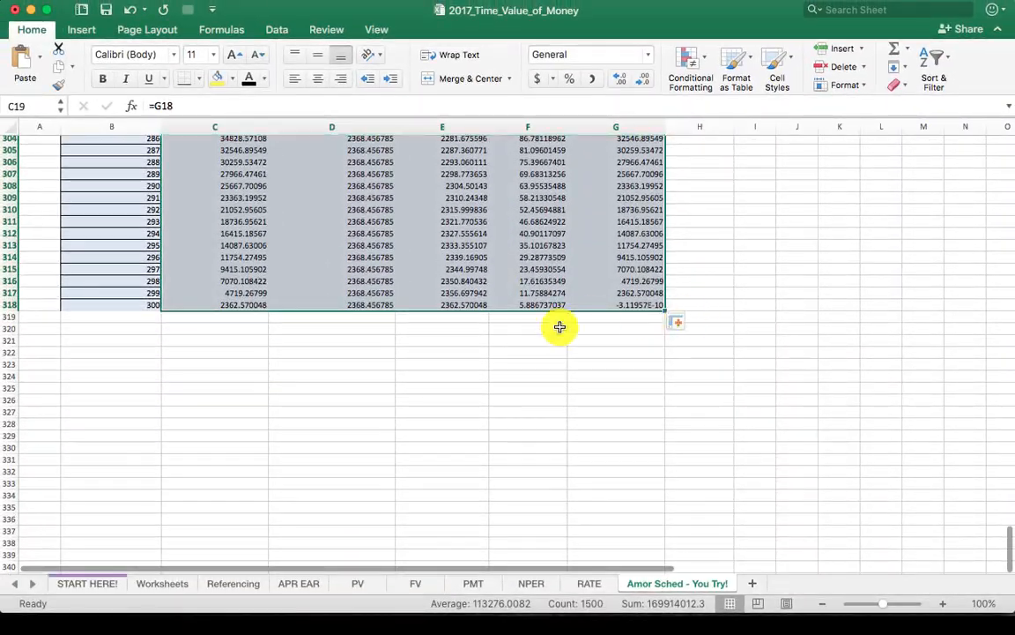
left_click(634, 304)
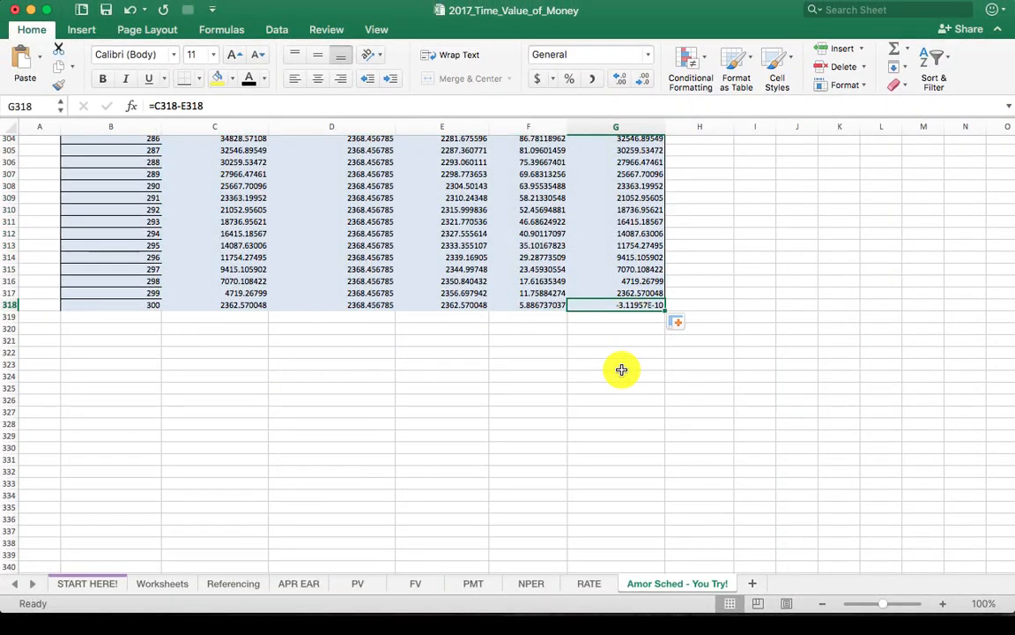
scroll(621, 370, "up", 2)
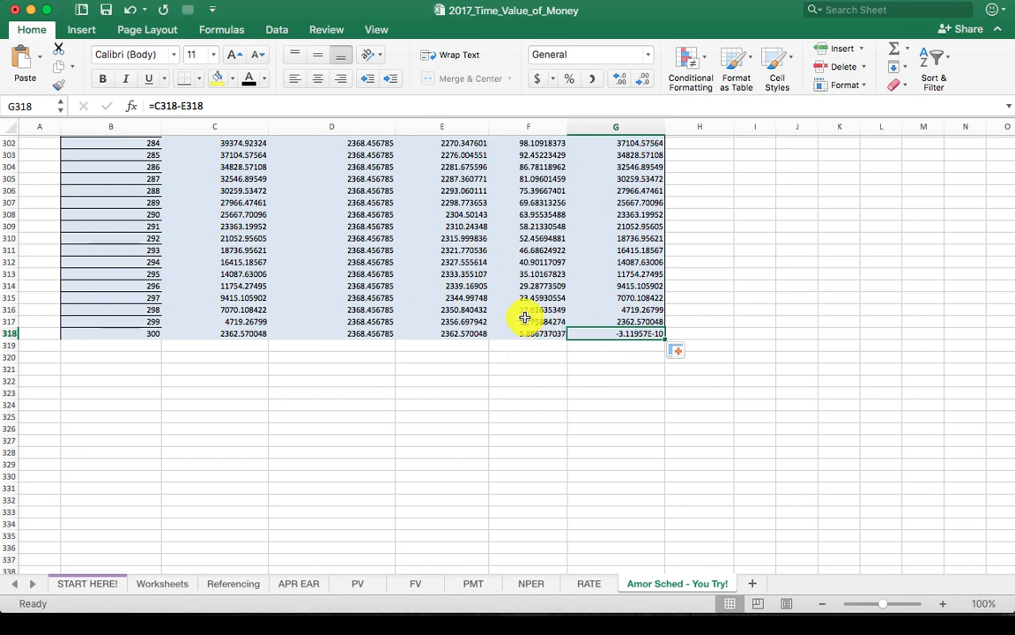
key("super+1")
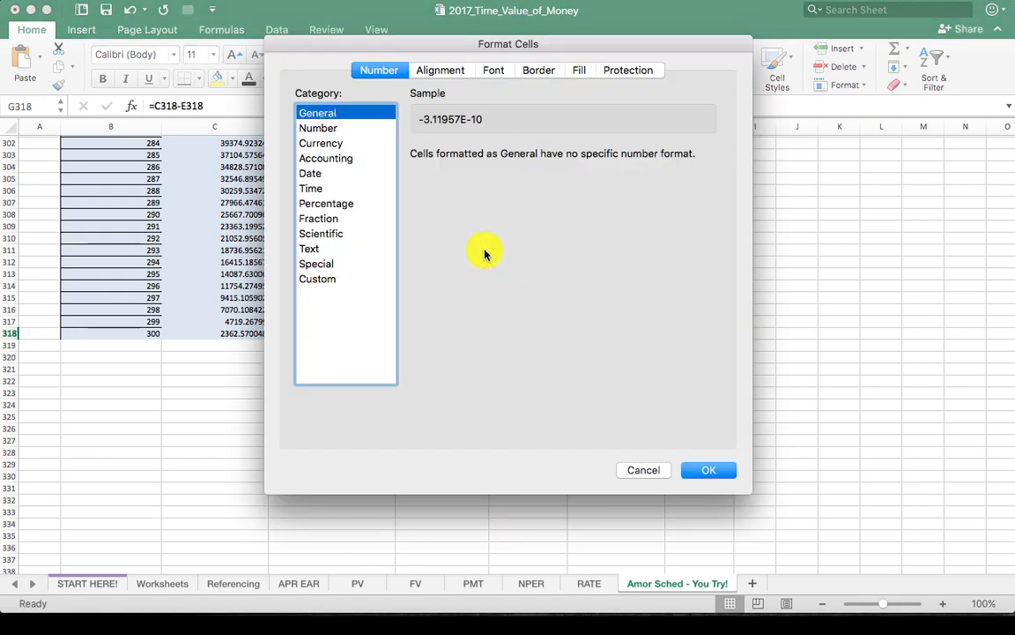
left_click(332, 126)
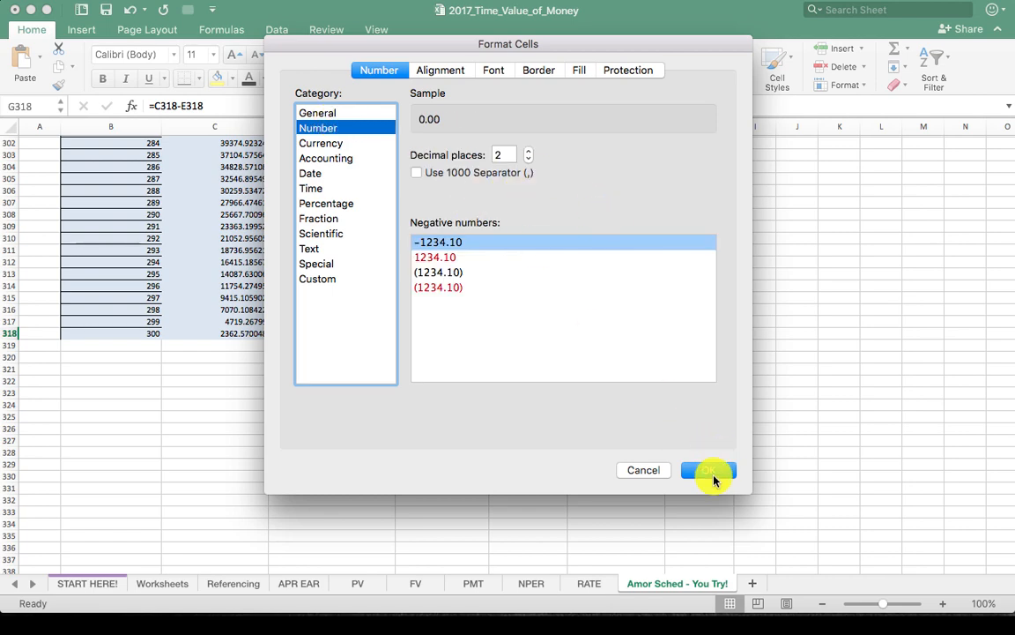
left_click(726, 467)
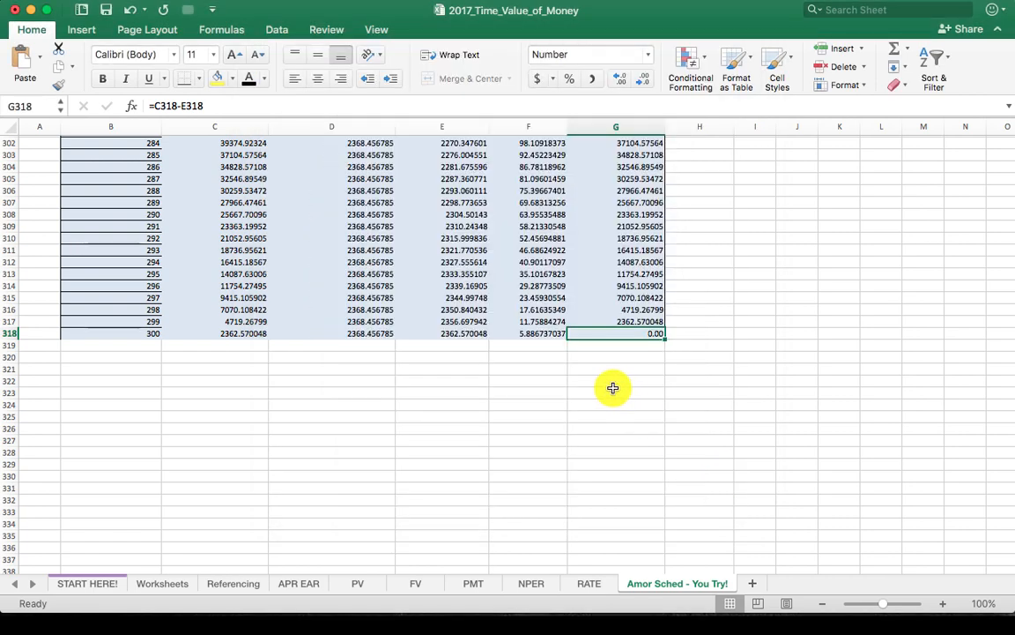
left_click(613, 387)
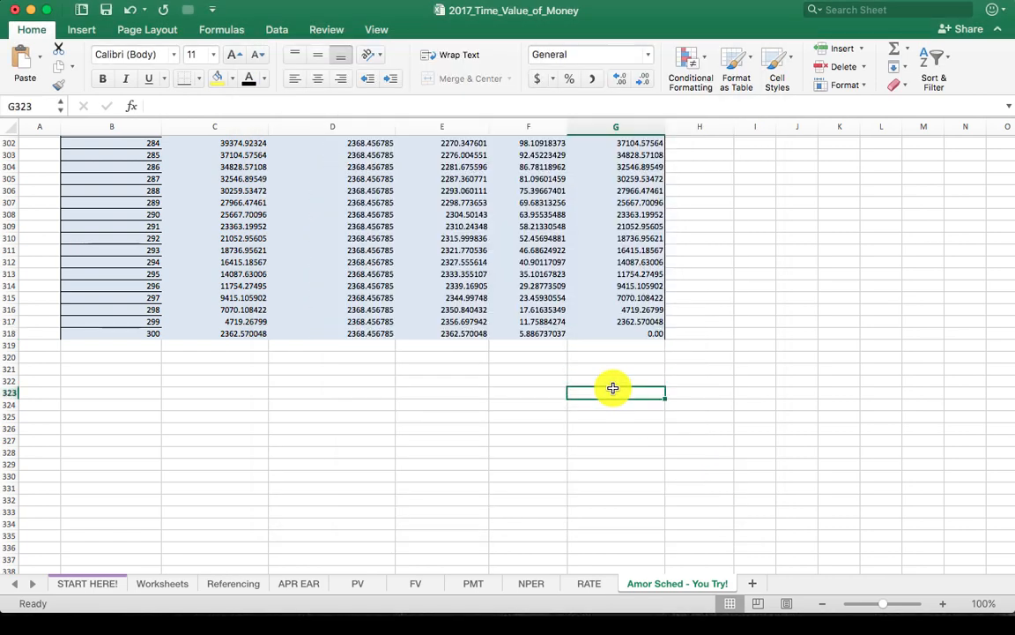